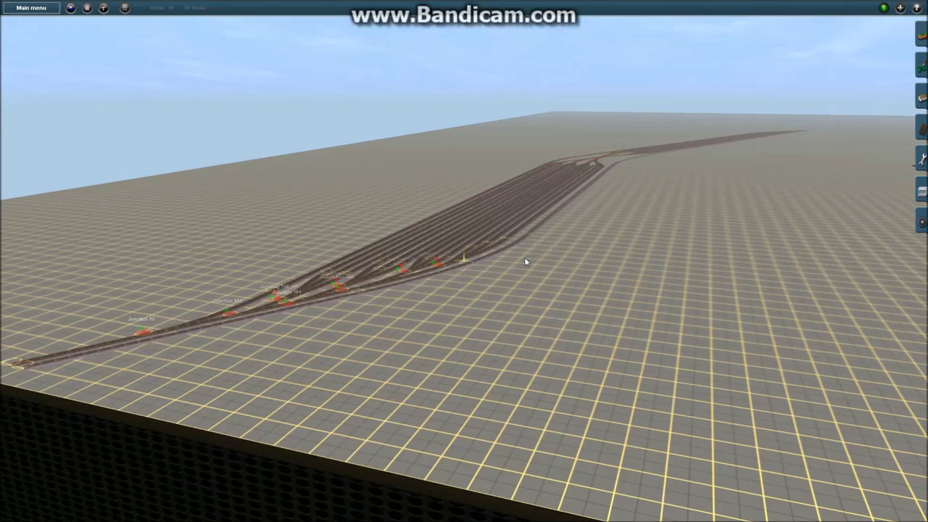
Step: Examine the first rail yard, from the junction ladder at its entrance along its parallel tracks
{"action": "right_click", "coordinate": [606, 185]}
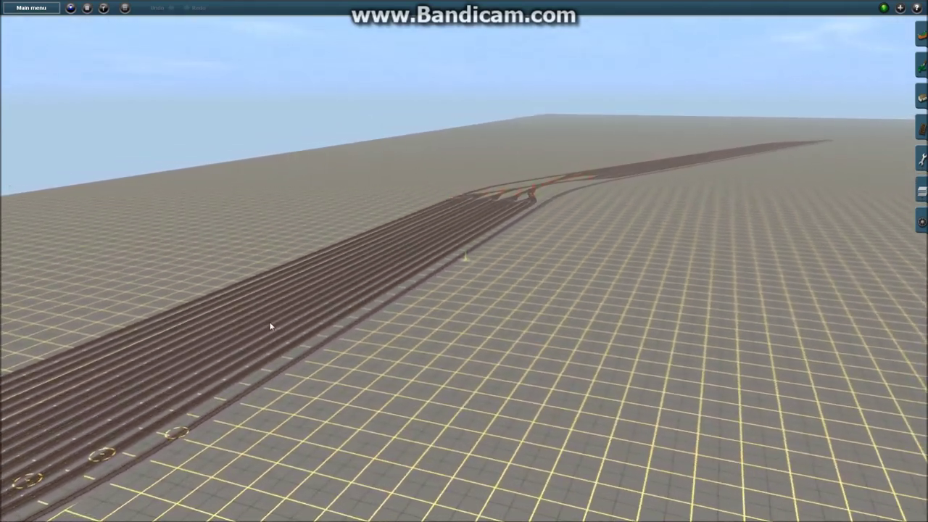
{"action": "right_click", "coordinate": [271, 327]}
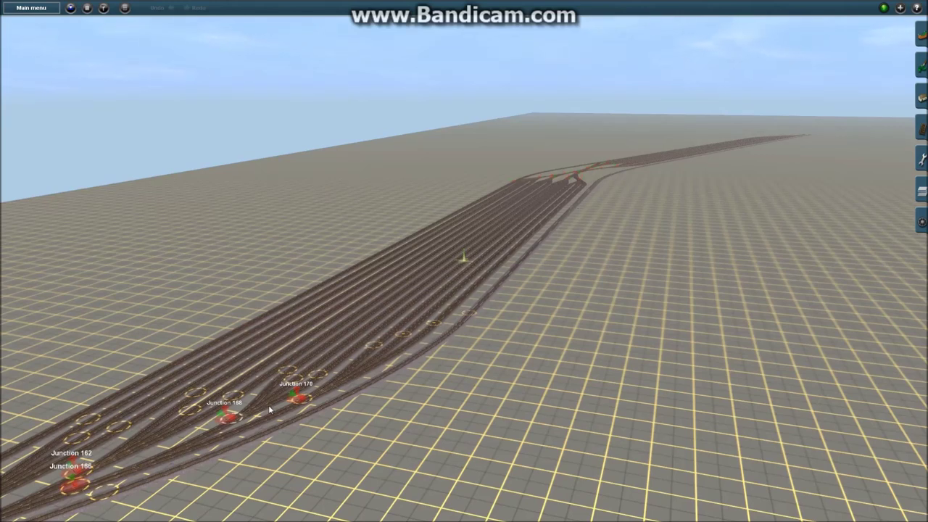
{"action": "right_click", "coordinate": [154, 438]}
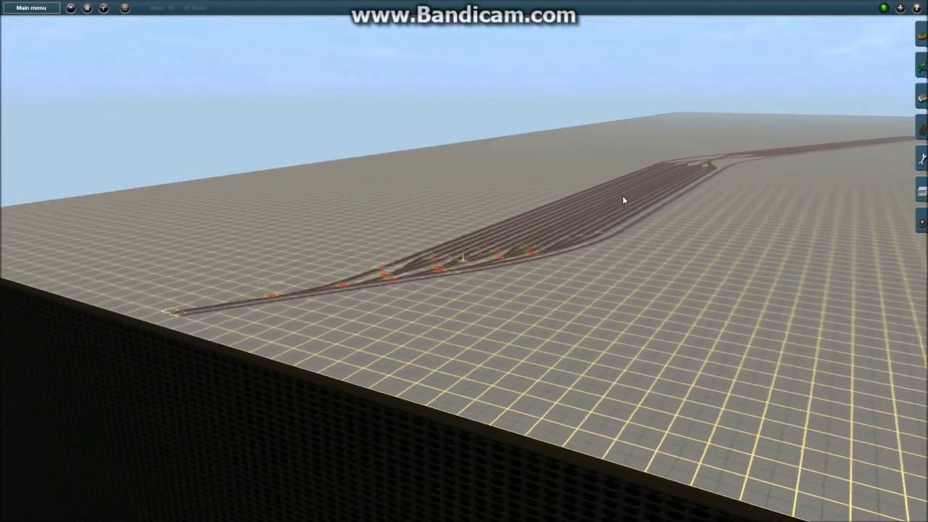
{"action": "right_click", "coordinate": [623, 200]}
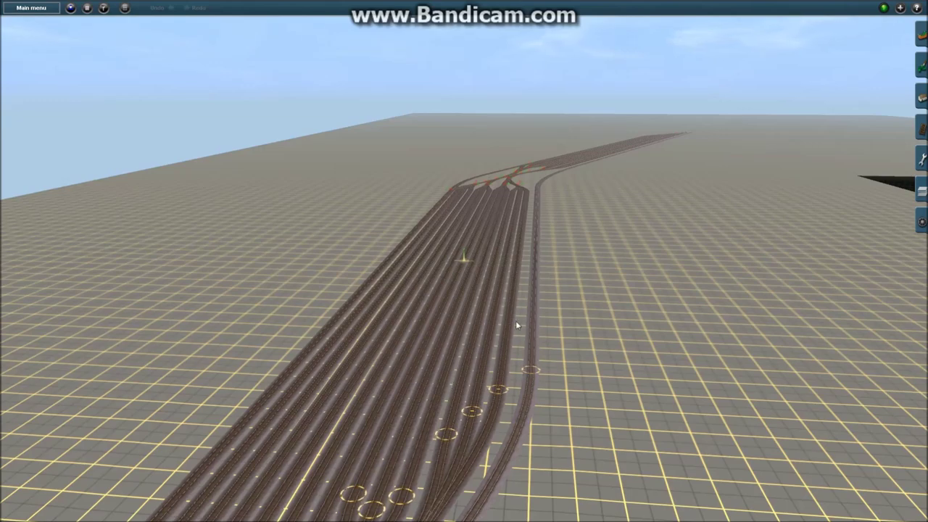
{"action": "right_click", "coordinate": [448, 414]}
{"action": "scroll", "coordinate": [403, 382], "scroll_direction": "down", "scroll_amount": 3}
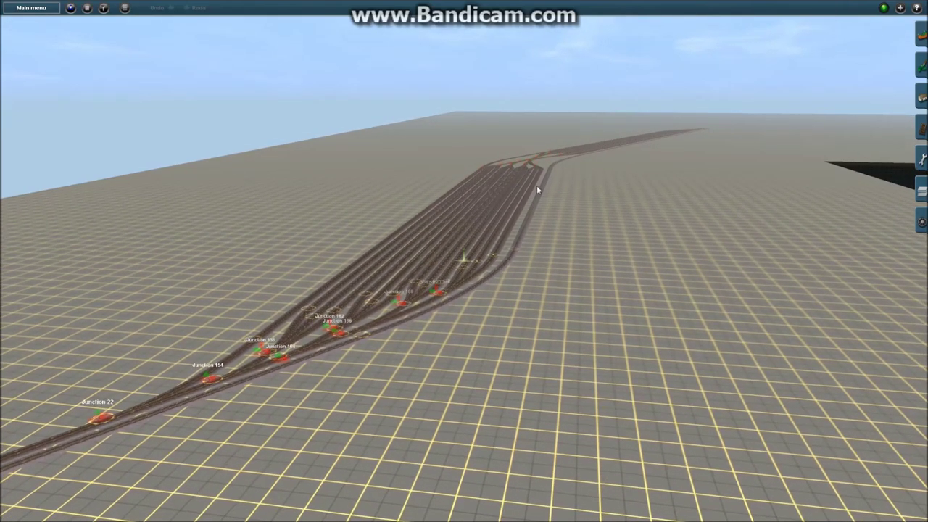
{"action": "scroll", "coordinate": [545, 169], "scroll_direction": "up", "scroll_amount": 2}
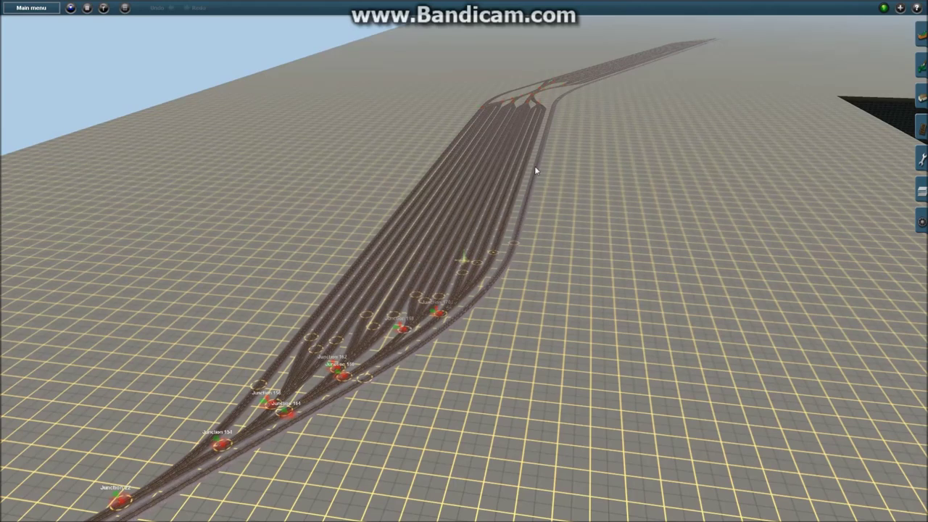
{"action": "key", "text": "Down"}
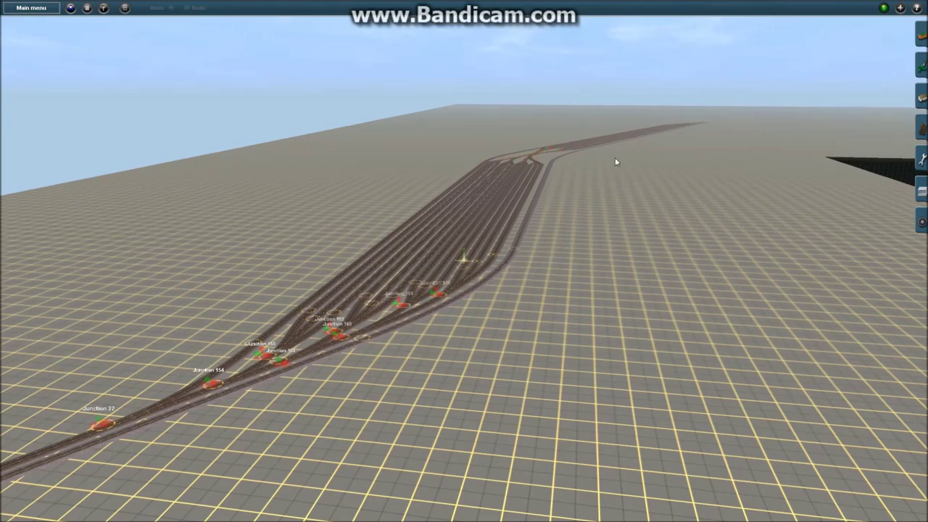
{"action": "scroll", "coordinate": [537, 132], "scroll_direction": "up", "scroll_amount": 1}
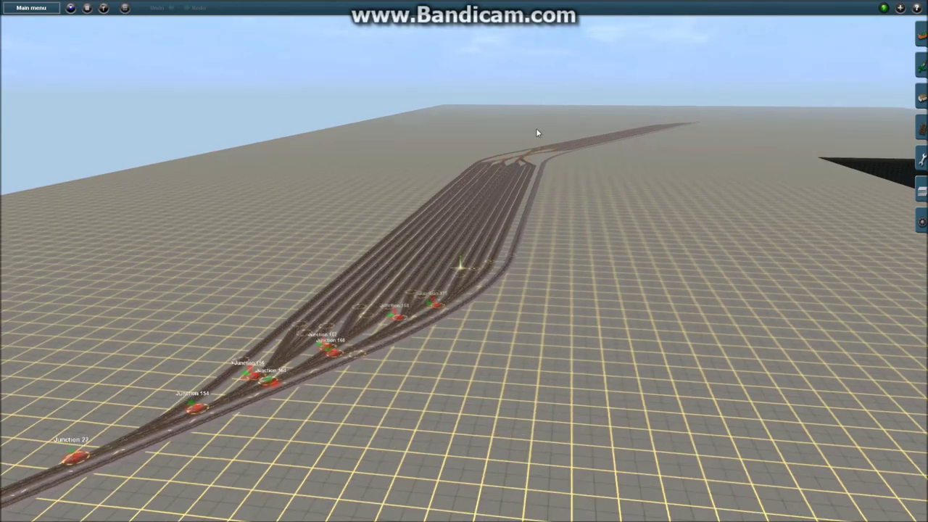
Step: Inspect the second yard's parallel tracks and the junction throat connecting it to the first yard
{"action": "right_click", "coordinate": [536, 130]}
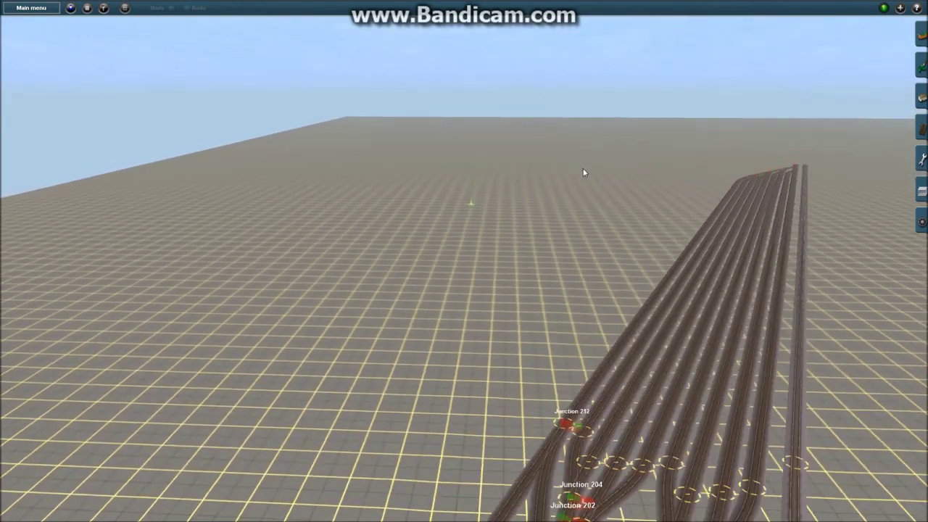
{"action": "right_click", "coordinate": [635, 298]}
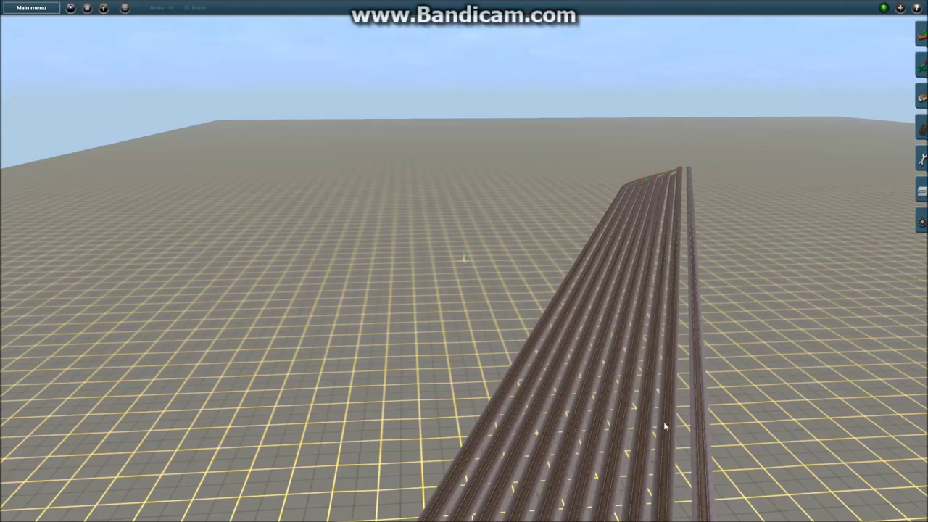
{"action": "right_click", "coordinate": [517, 490]}
{"action": "right_click", "coordinate": [529, 479]}
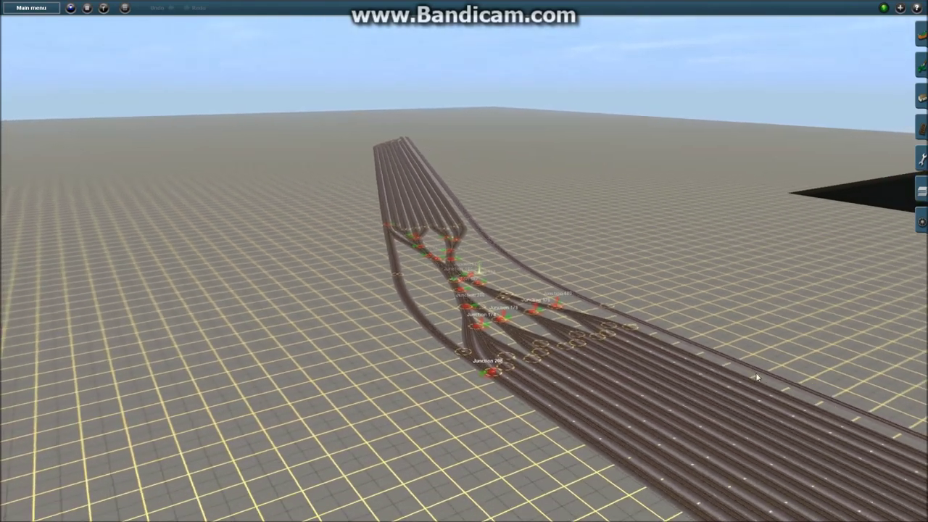
{"action": "right_click_drag", "start_coordinate": [757, 378], "coordinate": [328, 255]}
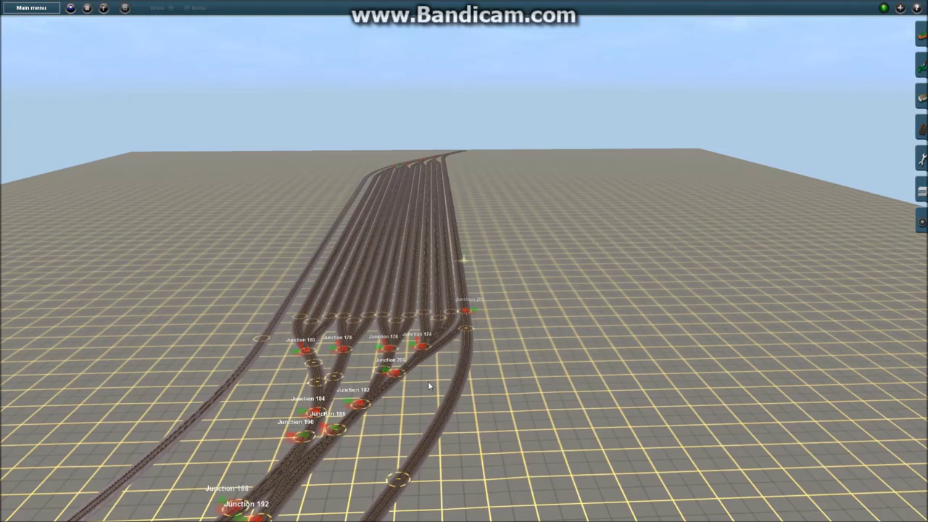
{"action": "right_click", "coordinate": [249, 395]}
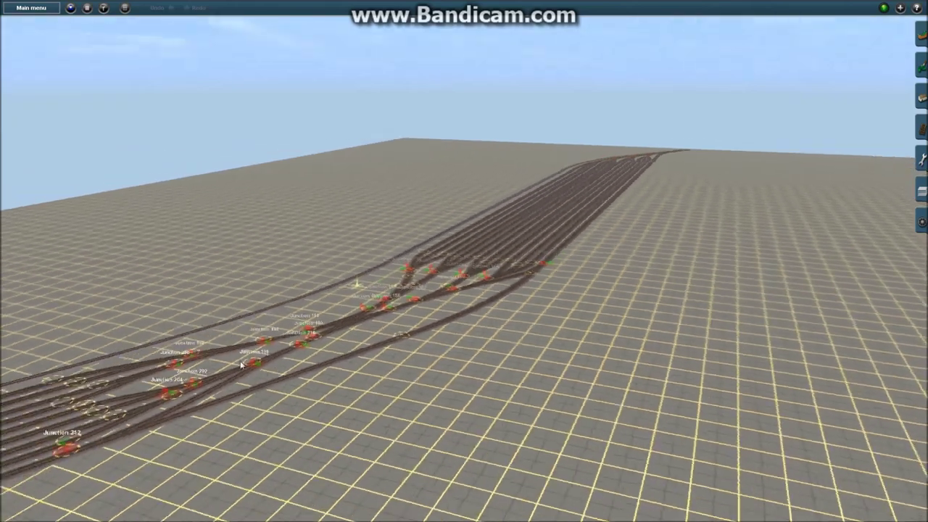
{"action": "right_click_drag", "start_coordinate": [242, 364], "coordinate": [498, 130]}
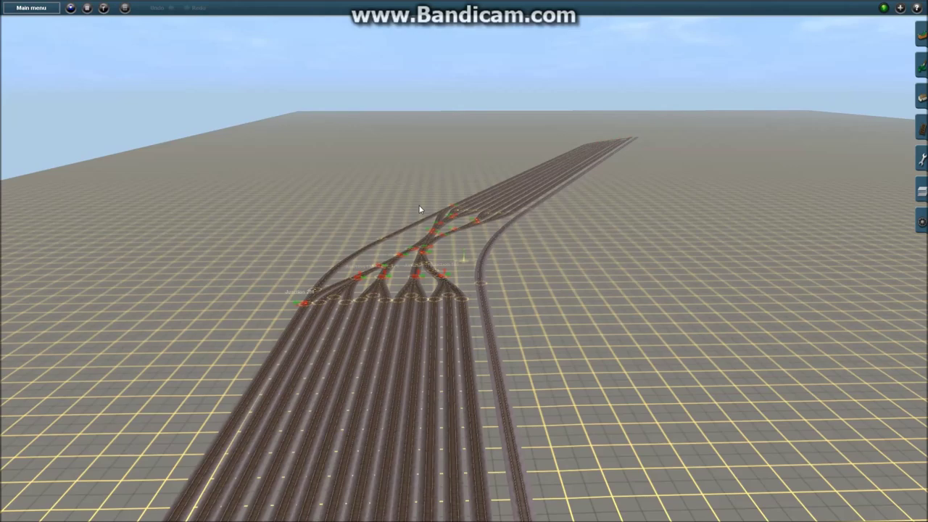
Step: Review the full length of the second yard, its bypass track and the crossovers between both yards
{"action": "right_click", "coordinate": [557, 157]}
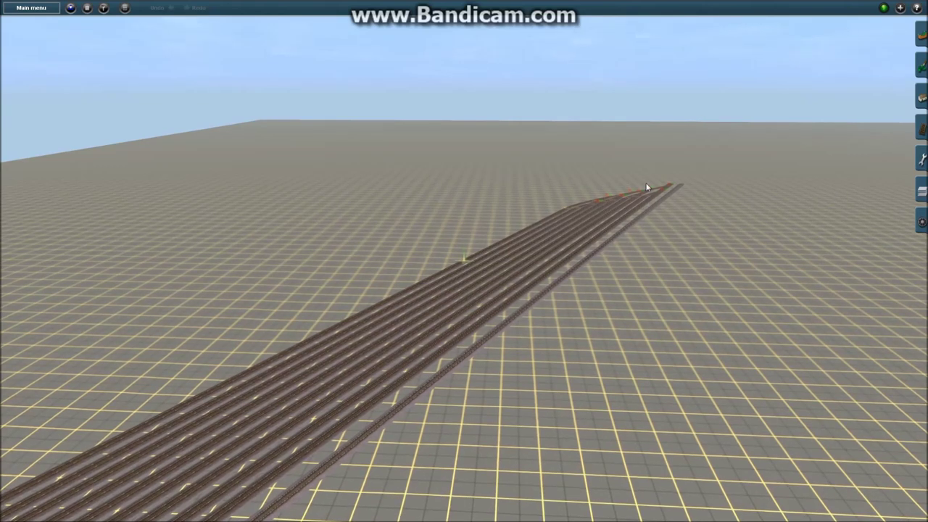
{"action": "right_click", "coordinate": [256, 369]}
{"action": "key", "text": "Left"}
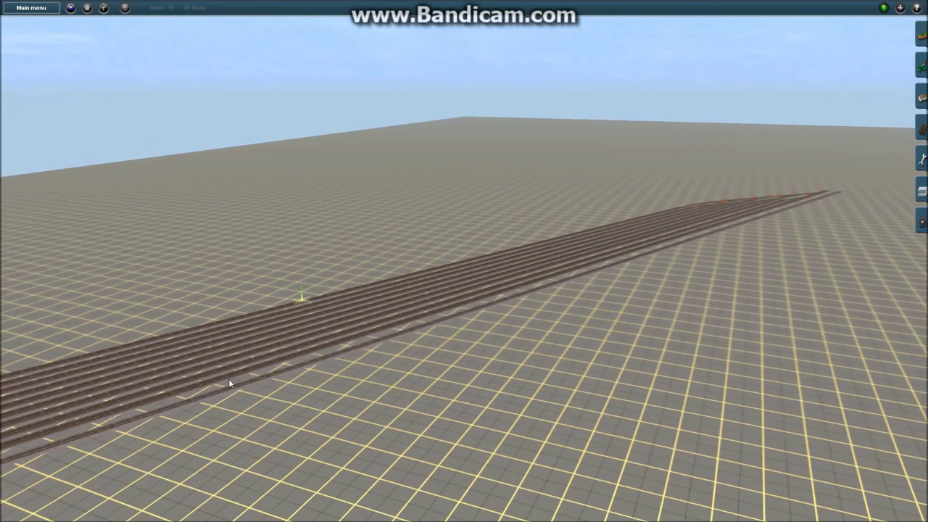
{"action": "key", "text": "Right"}
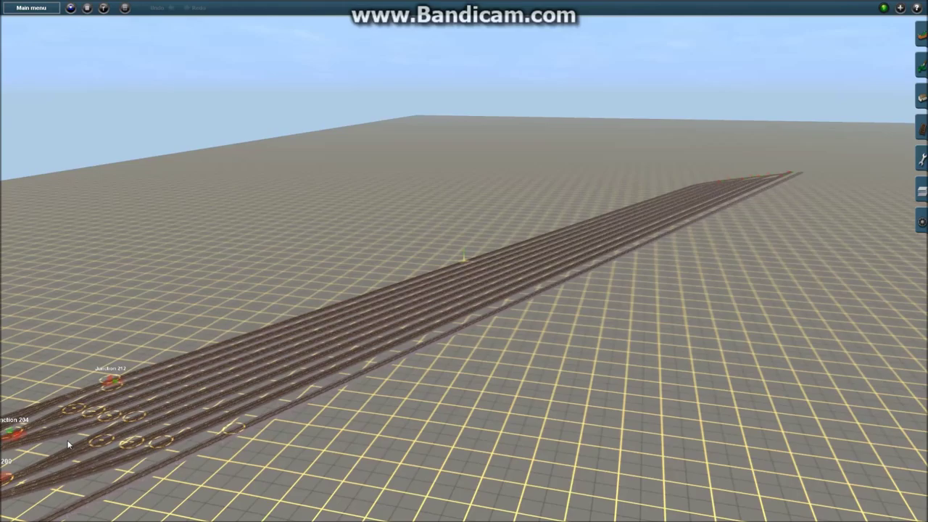
{"action": "right_click", "coordinate": [69, 444]}
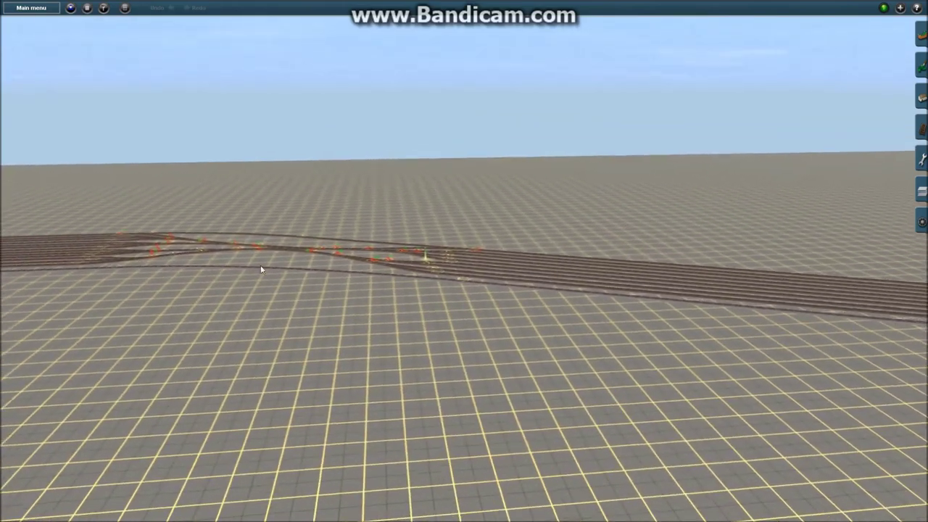
{"action": "right_click", "coordinate": [258, 262]}
{"action": "right_click_drag", "start_coordinate": [412, 179], "coordinate": [641, 242]}
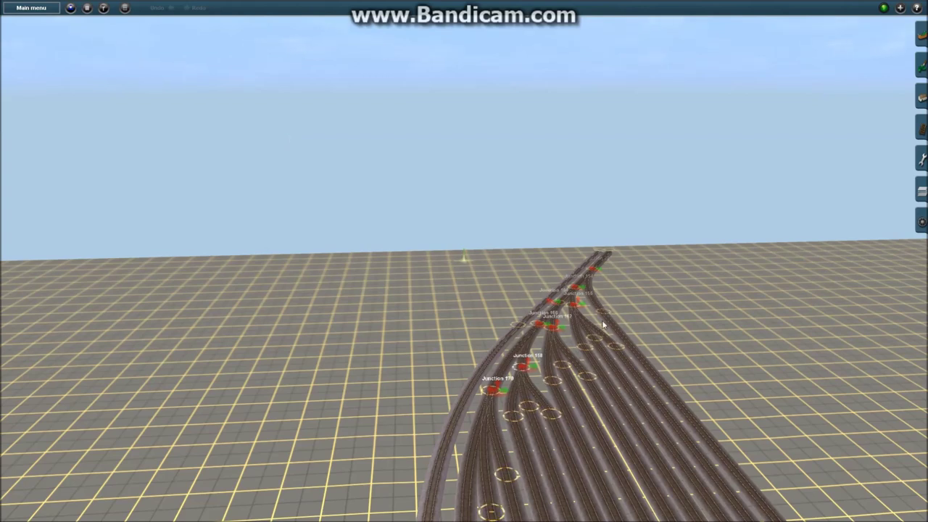
Step: Examine the first yard's entrance ladder around Junctions 154 to 170 and follow its tracks and outer bypass line
{"action": "key", "text": "Up"}
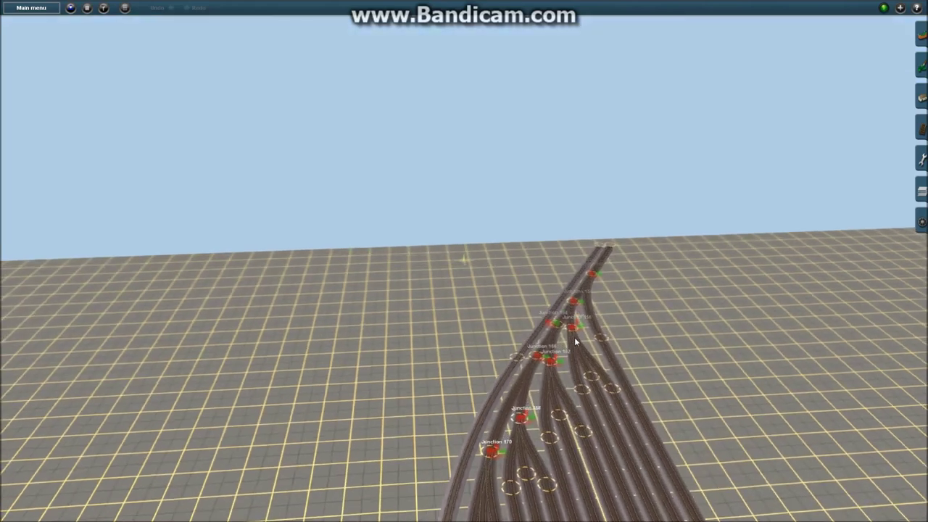
{"action": "key", "text": "Down"}
{"action": "key", "text": "Up"}
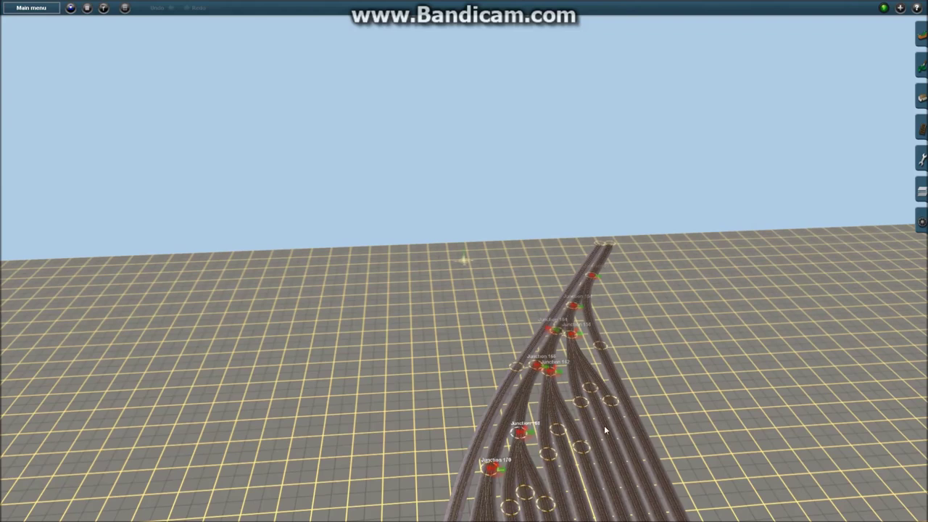
{"action": "key", "text": "Left"}
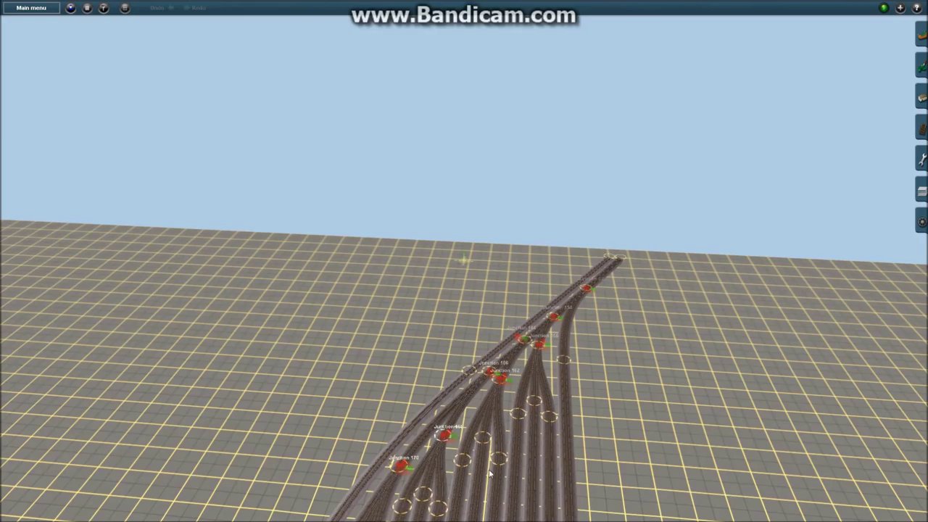
{"action": "right_click", "coordinate": [476, 505]}
{"action": "right_click", "coordinate": [376, 427]}
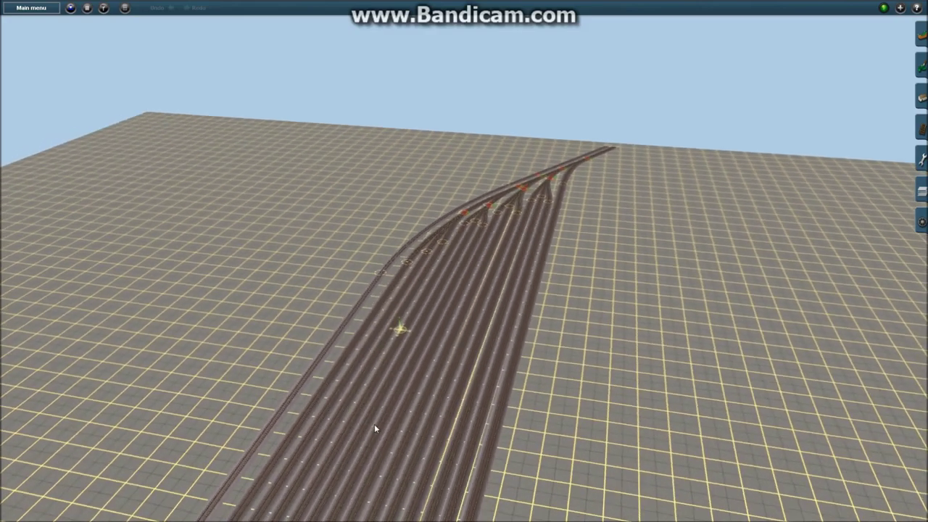
{"action": "right_click_drag", "start_coordinate": [237, 413], "coordinate": [419, 299]}
{"action": "key", "text": "Left"}
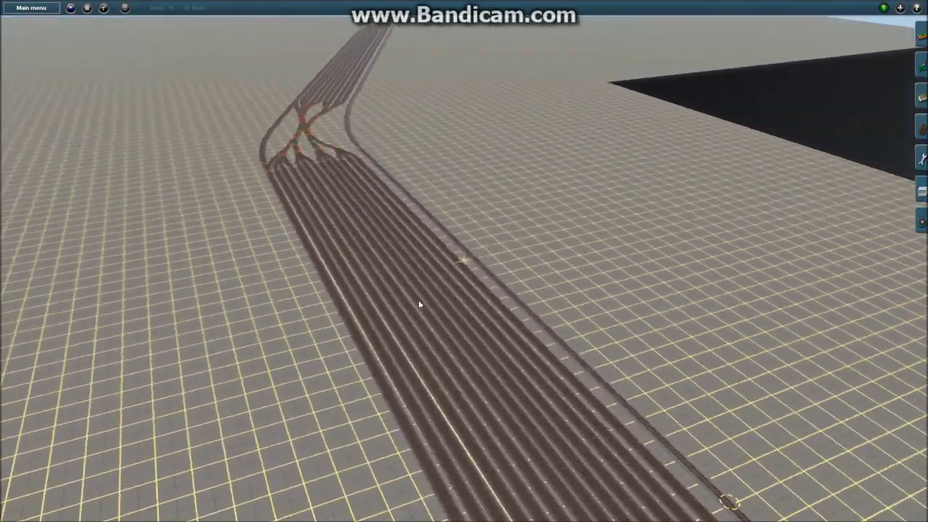
{"action": "key", "text": "Left"}
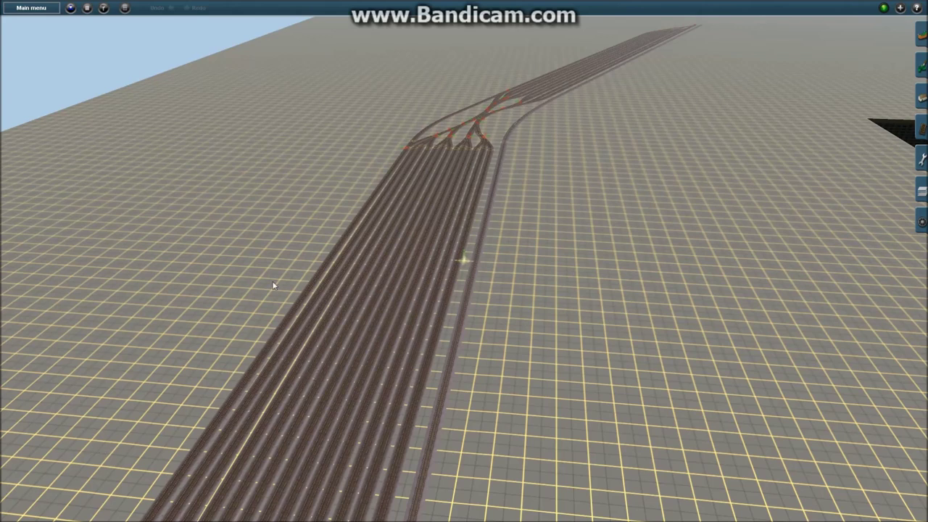
{"action": "right_click", "coordinate": [133, 431]}
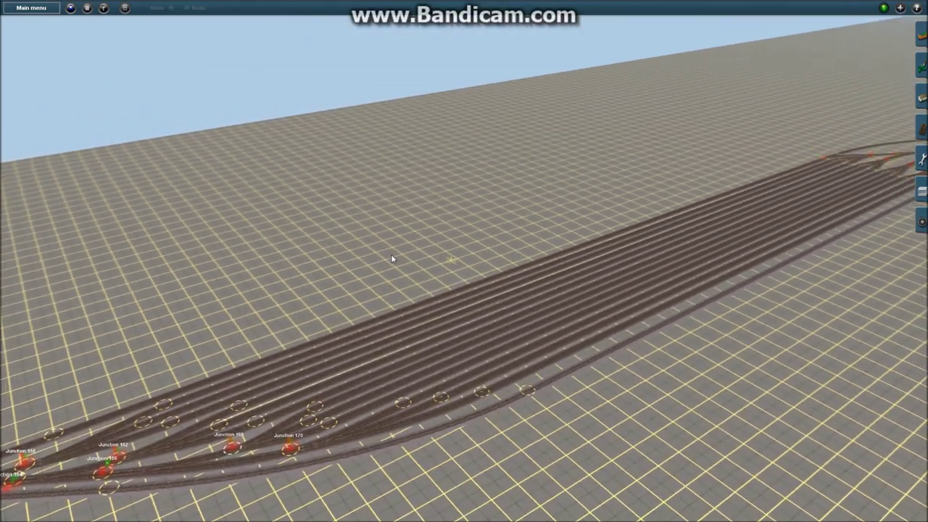
{"action": "key", "text": "Down"}
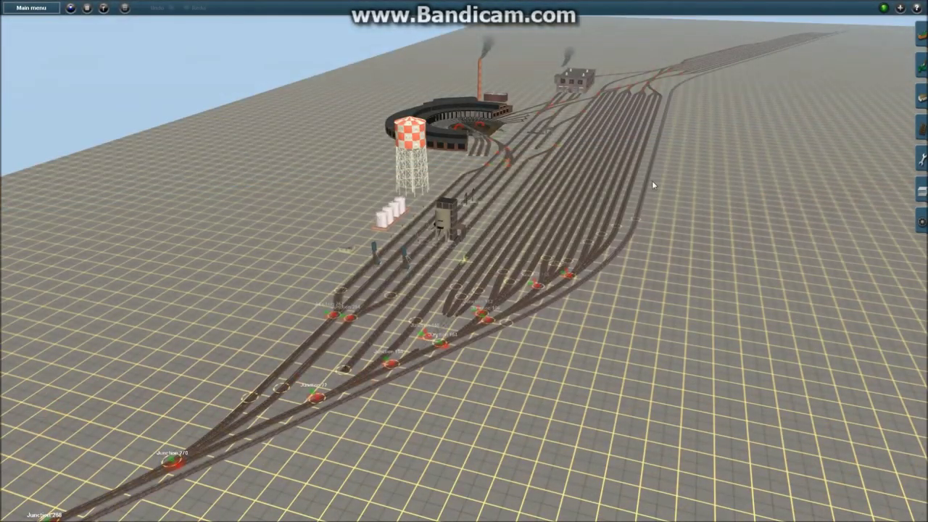
Step: Inspect the locomotive servicing area beside the yard, including the coaling tower, storage tanks, water tower and sanding towers
{"action": "right_click", "coordinate": [409, 249]}
{"action": "key", "text": "Left"}
{"action": "scroll", "coordinate": [531, 260], "scroll_direction": "up", "scroll_amount": 3}
{"action": "key", "text": "Right"}
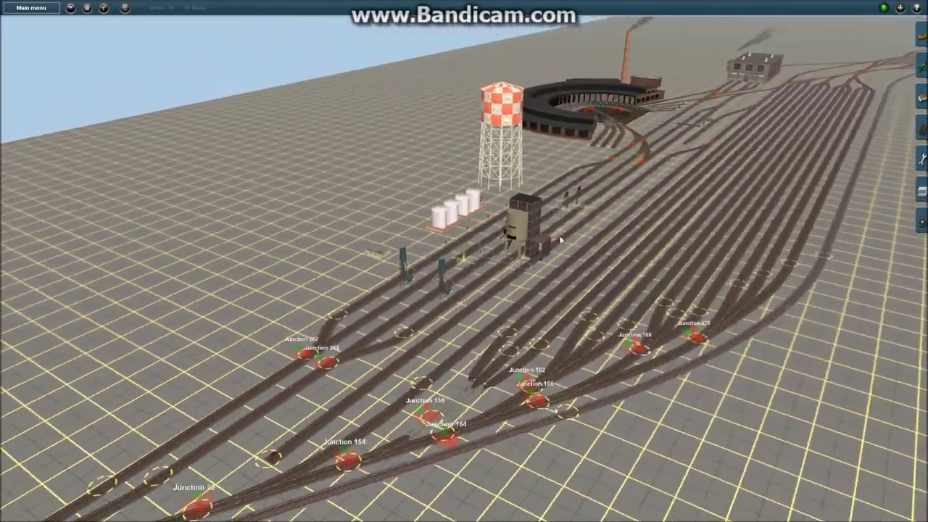
{"action": "right_click", "coordinate": [559, 240]}
{"action": "key", "text": "Left"}
{"action": "scroll", "coordinate": [508, 239], "scroll_direction": "up", "scroll_amount": 4}
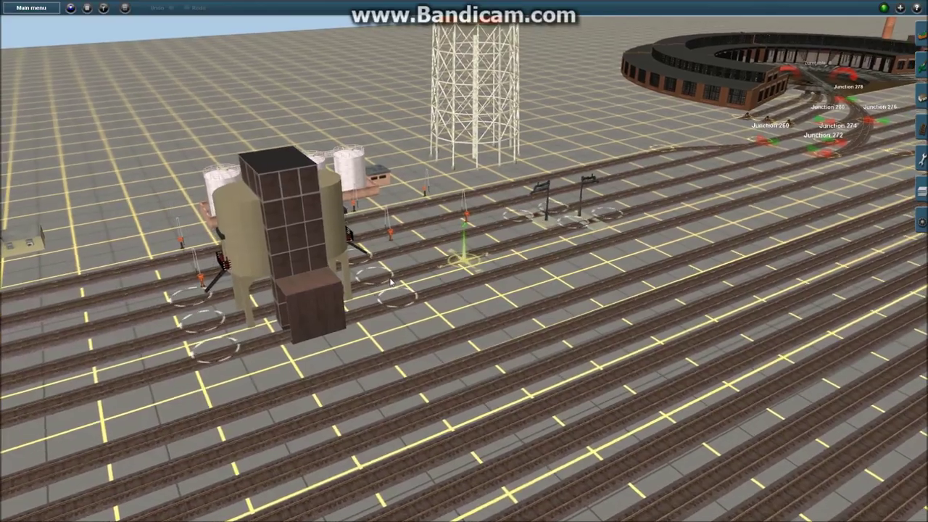
{"action": "right_click_drag", "start_coordinate": [504, 237], "coordinate": [504, 366]}
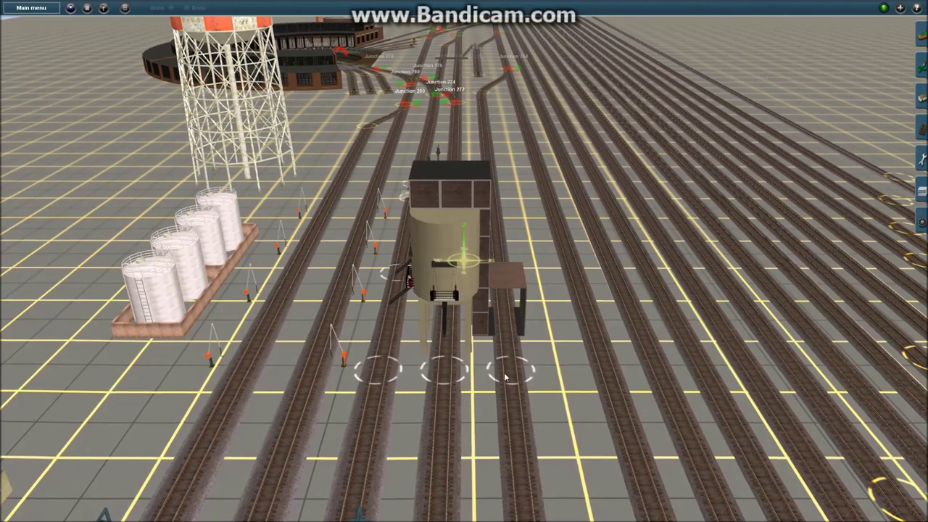
{"action": "right_click", "coordinate": [311, 401]}
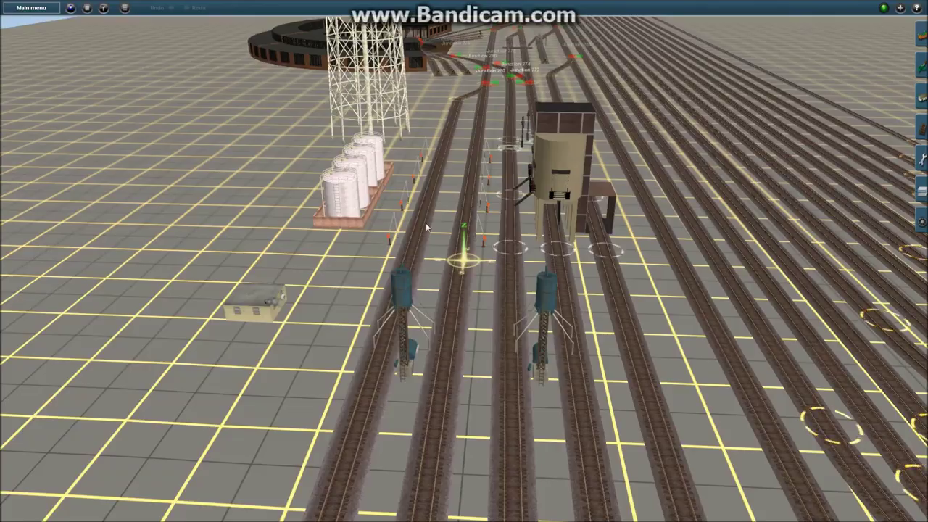
{"action": "right_click", "coordinate": [471, 185]}
{"action": "key", "text": "Left"}
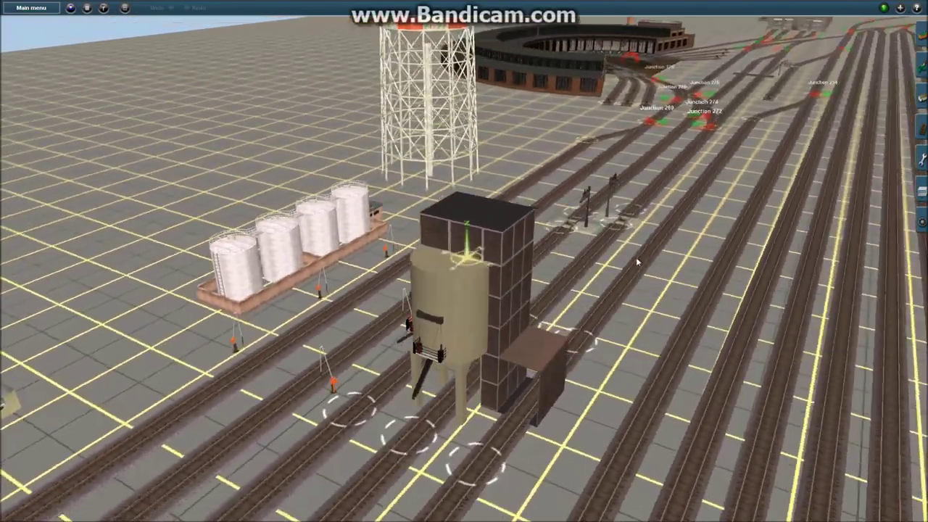
Step: Examine the roundhouse, its turntable and the approach tracks through Junctions 272 to 280
{"action": "right_click", "coordinate": [635, 279]}
{"action": "right_click_drag", "start_coordinate": [633, 280], "coordinate": [505, 301]}
{"action": "right_click_drag", "start_coordinate": [623, 332], "coordinate": [810, 299]}
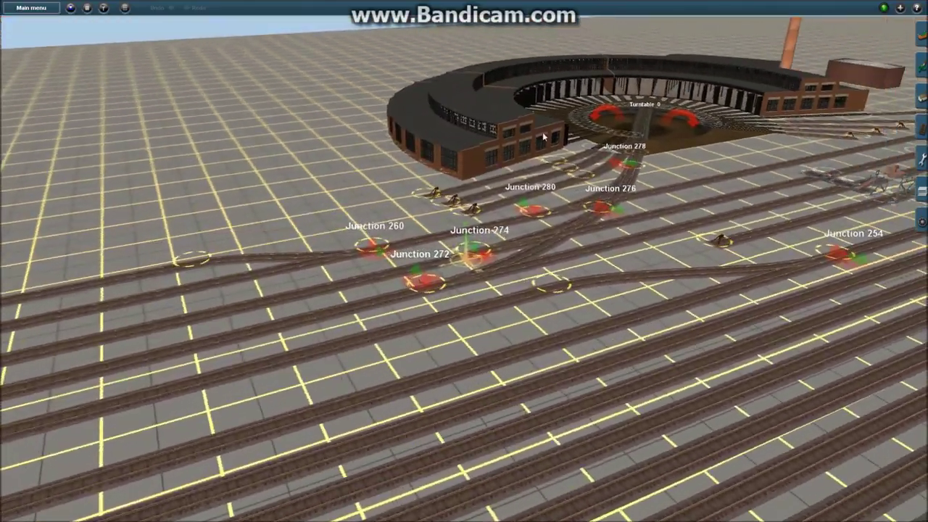
{"action": "right_click", "coordinate": [544, 139]}
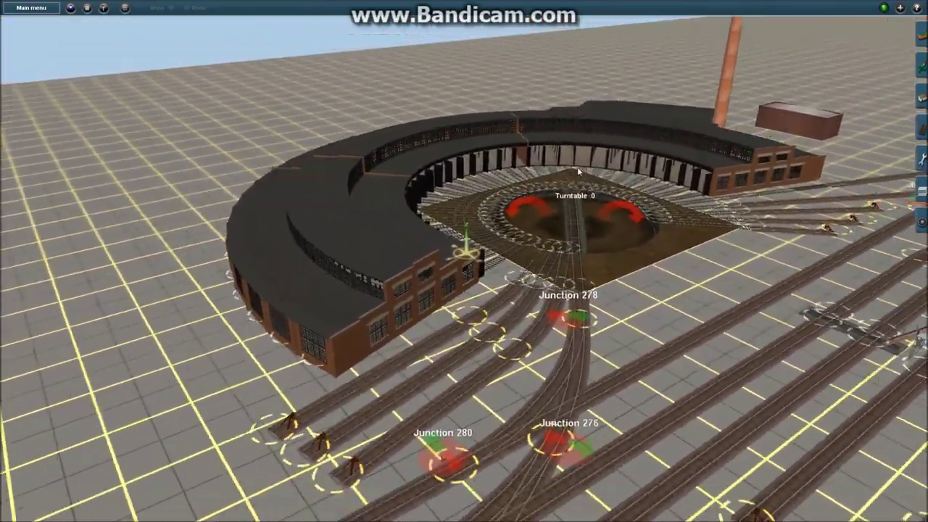
{"action": "right_click_drag", "start_coordinate": [579, 171], "coordinate": [617, 290]}
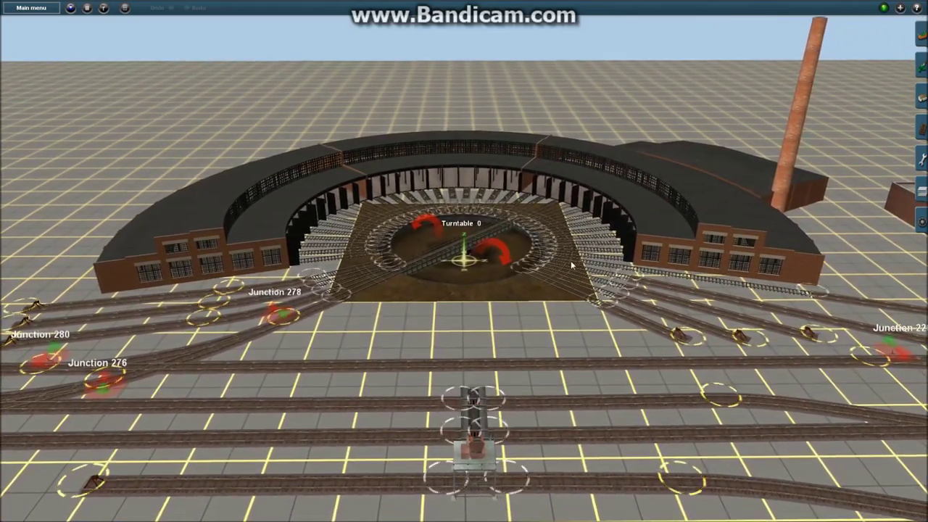
Step: Inspect the conveyor structure and its track pits between Junction 254 and the roundhouse from several angles
{"action": "key", "text": "Left"}
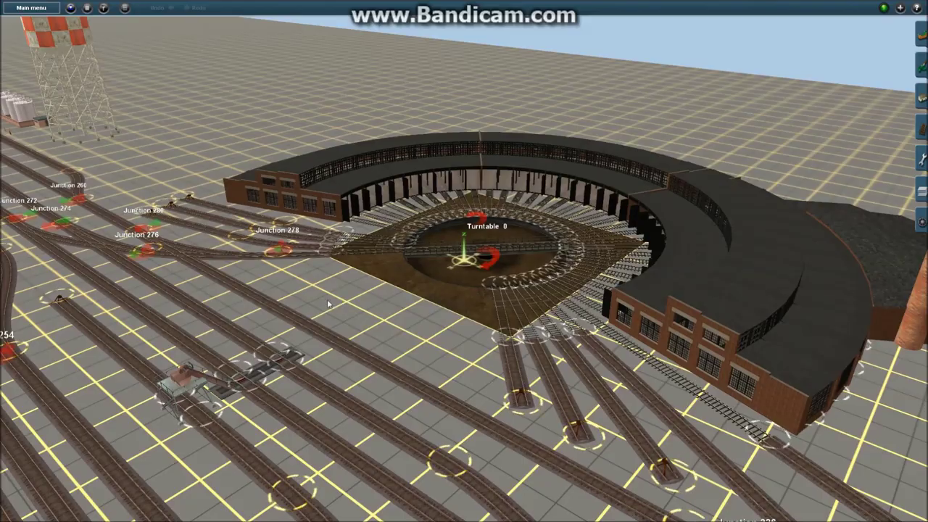
{"action": "right_click", "coordinate": [209, 400]}
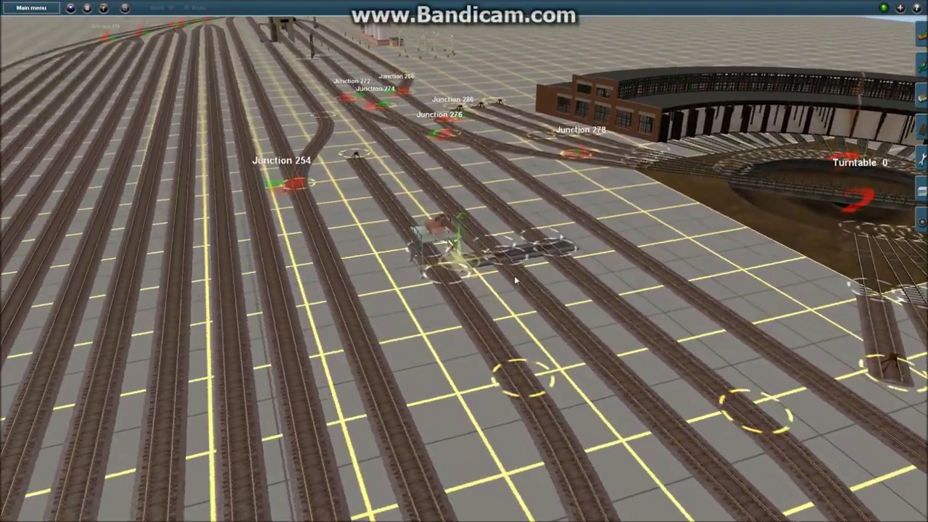
{"action": "right_click", "coordinate": [517, 280]}
{"action": "key", "text": "Up"}
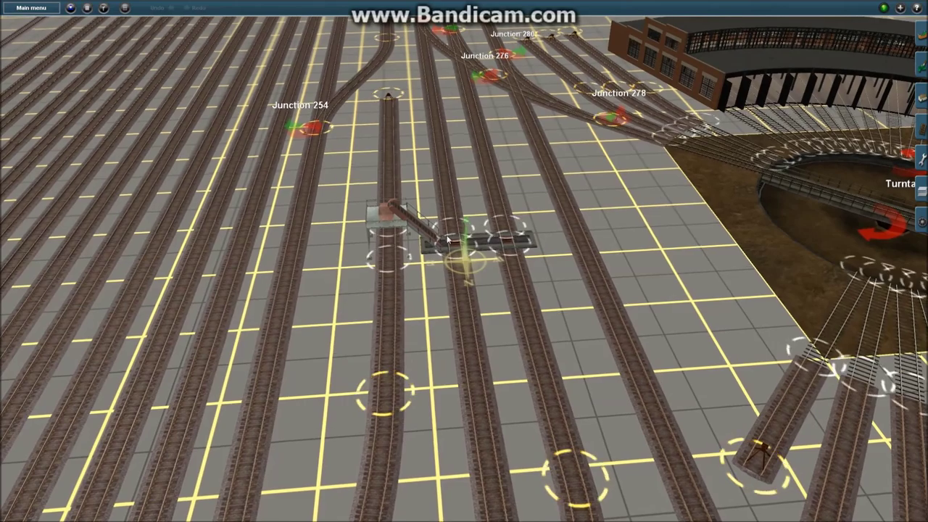
{"action": "right_click", "coordinate": [458, 242]}
{"action": "scroll", "coordinate": [493, 249], "scroll_direction": "up", "scroll_amount": 5}
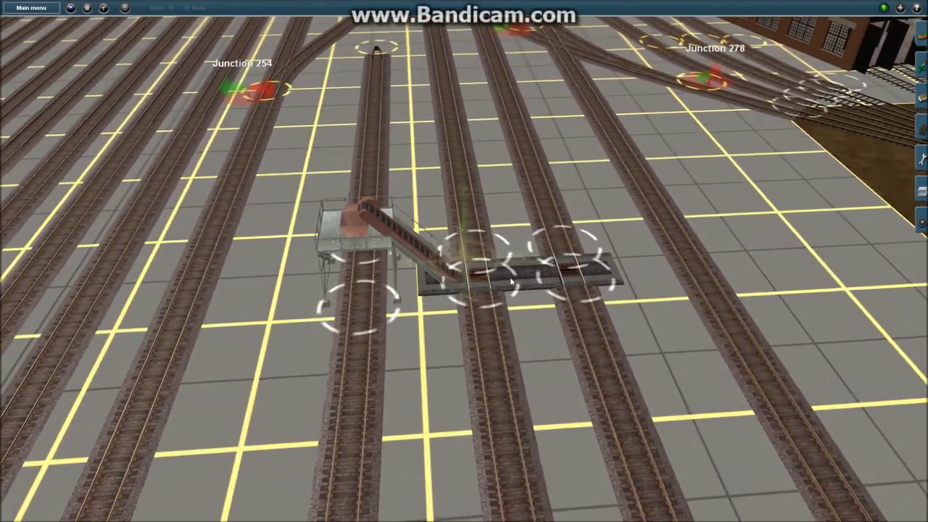
{"action": "scroll", "coordinate": [511, 281], "scroll_direction": "down", "scroll_amount": 3}
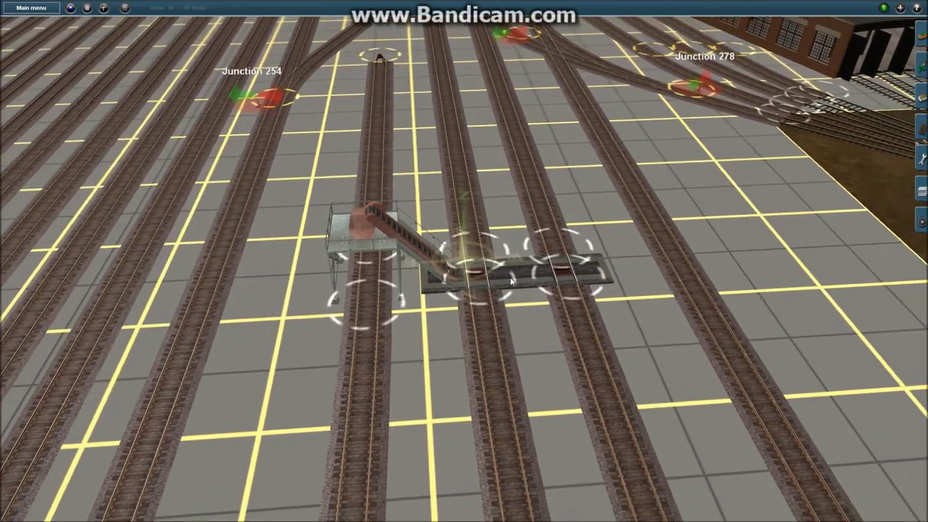
{"action": "scroll", "coordinate": [511, 281], "scroll_direction": "down", "scroll_amount": 2}
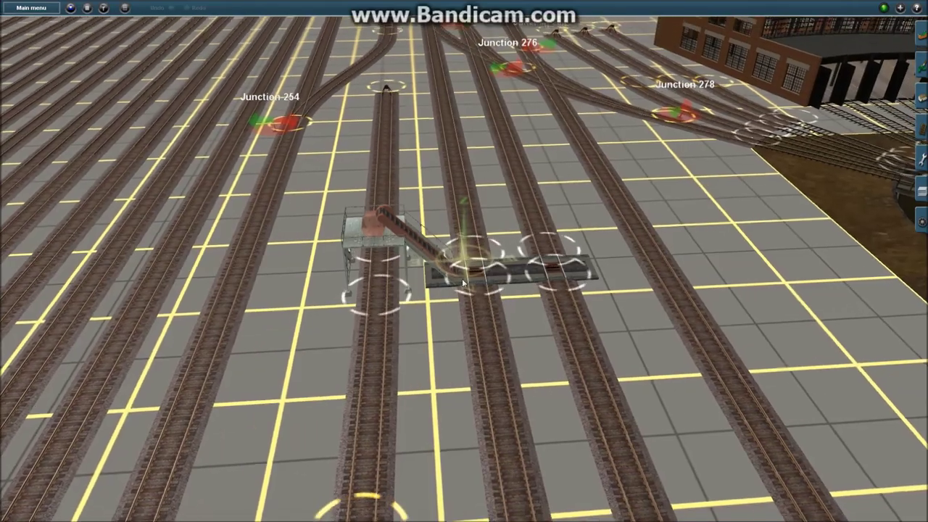
{"action": "right_click", "coordinate": [376, 289]}
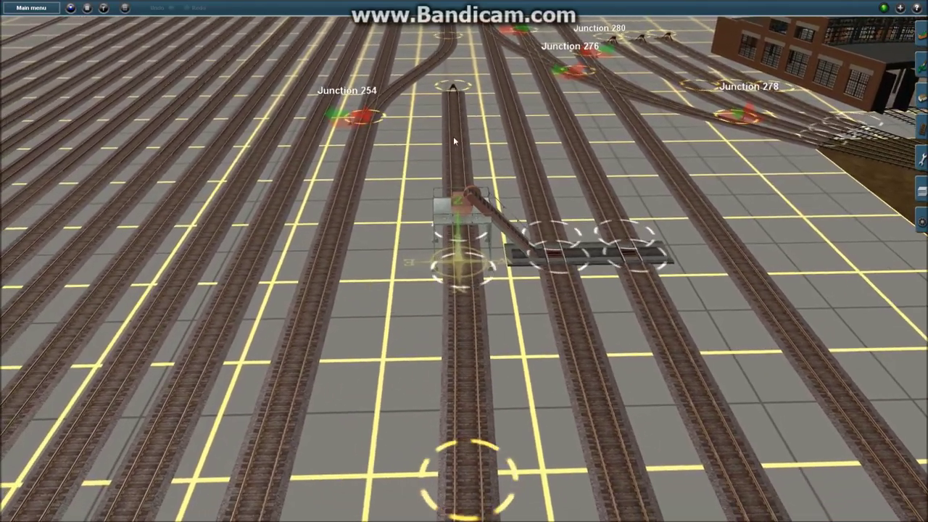
{"action": "key", "text": "Left"}
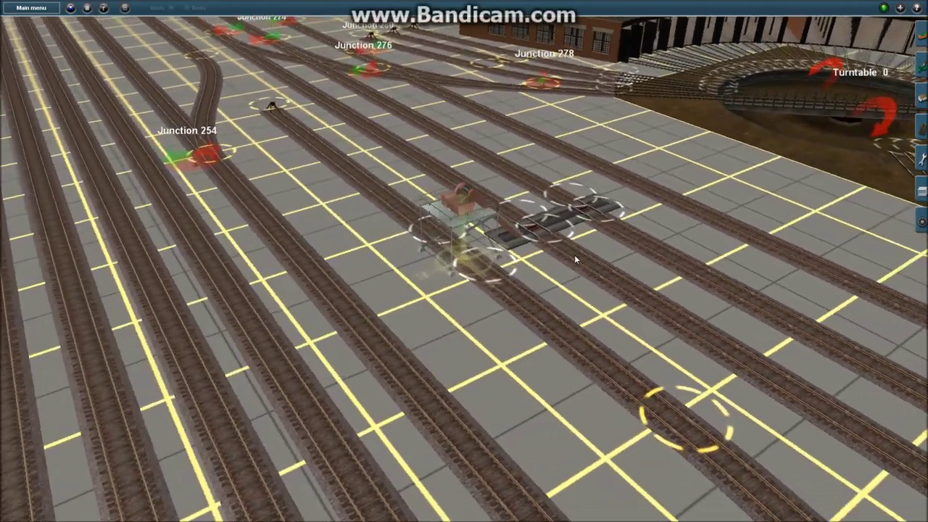
{"action": "scroll", "coordinate": [534, 257], "scroll_direction": "down", "scroll_amount": 3}
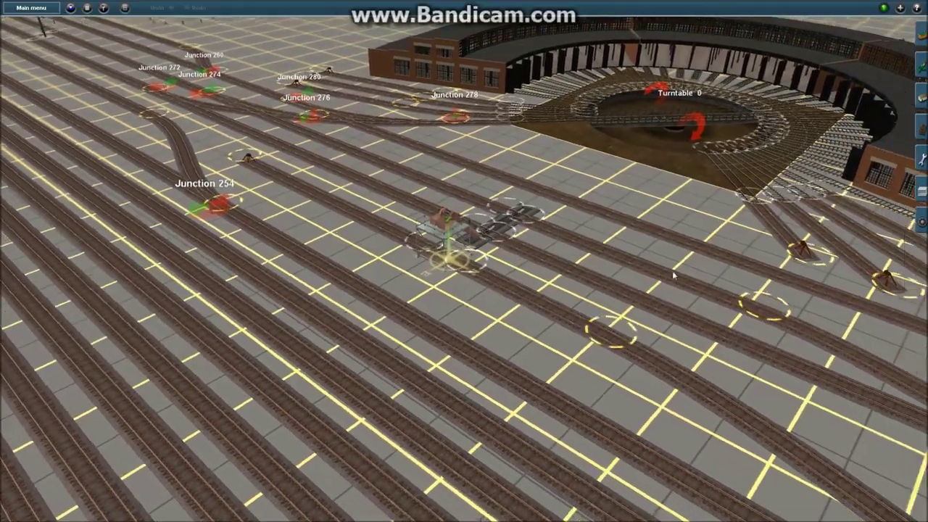
Step: Follow the tracks past Junction 226 and Junctions 234 to 240 to the four-track brick shop building
{"action": "right_click", "coordinate": [674, 275]}
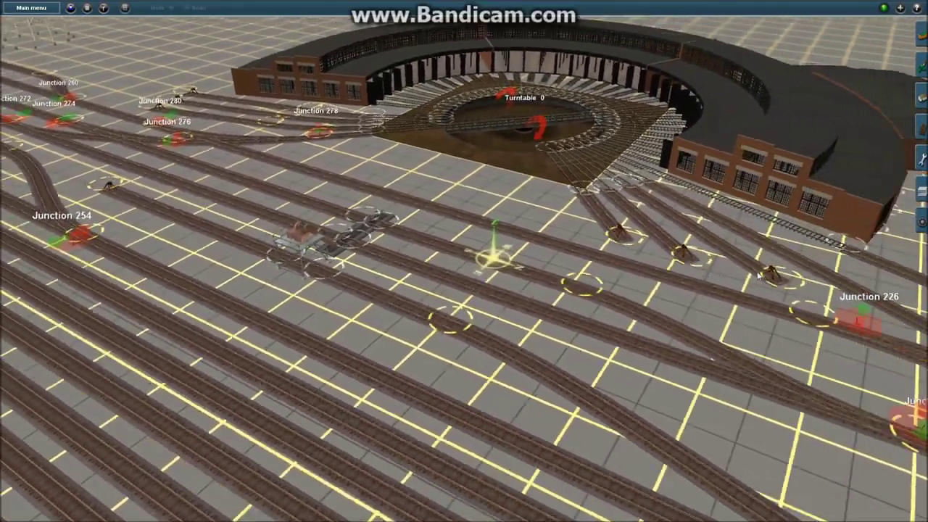
{"action": "right_click", "coordinate": [711, 310]}
{"action": "right_click", "coordinate": [752, 266]}
{"action": "key", "text": "Right"}
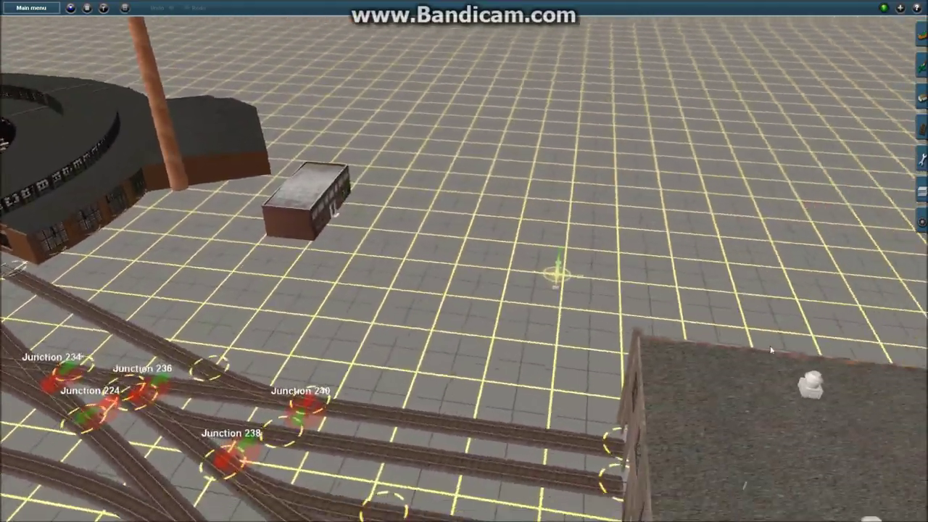
{"action": "right_click", "coordinate": [771, 351]}
{"action": "key", "text": "Right"}
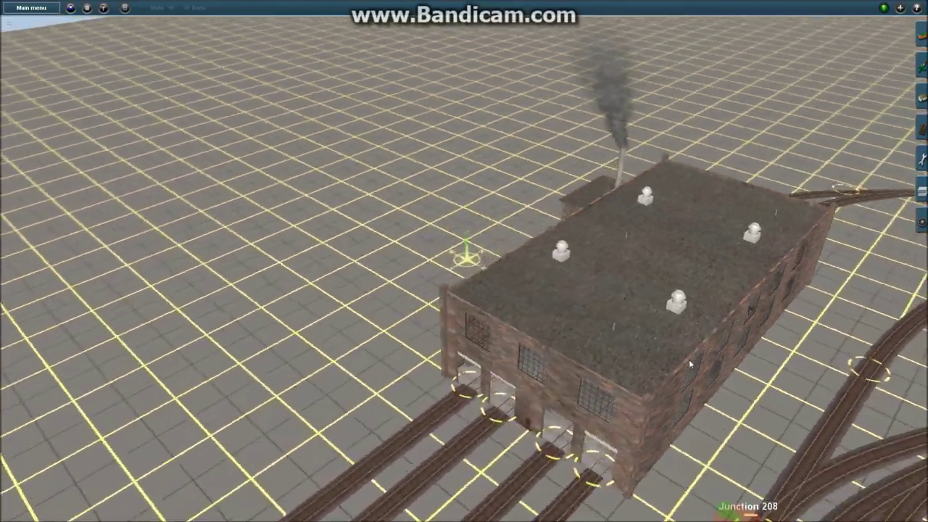
{"action": "right_click", "coordinate": [689, 359]}
{"action": "key", "text": "Right"}
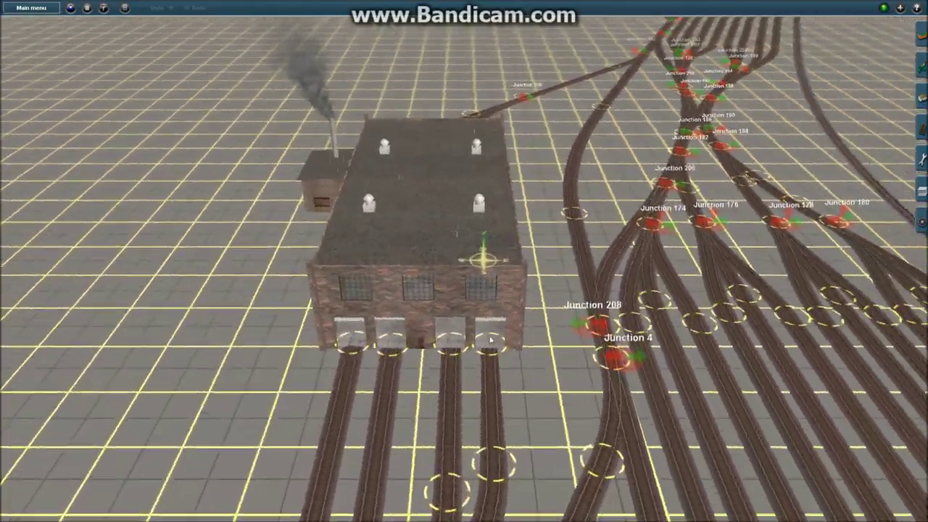
Step: Examine the brick shop's four track entrances and its interior with the workbenches and service pit
{"action": "right_click", "coordinate": [368, 352]}
{"action": "key", "text": "Down"}
{"action": "key", "text": "Down"}
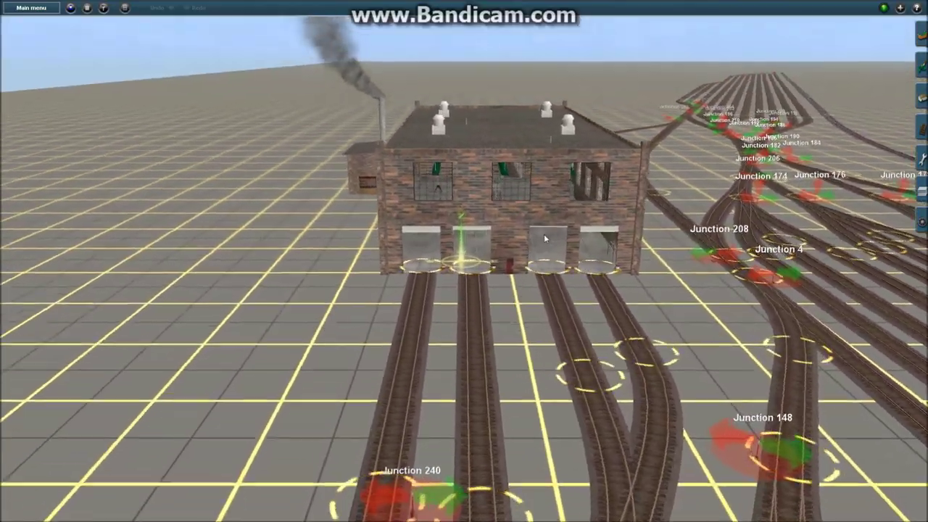
{"action": "scroll", "coordinate": [545, 235], "scroll_direction": "up", "scroll_amount": 5}
{"action": "scroll", "coordinate": [547, 239], "scroll_direction": "up", "scroll_amount": 5}
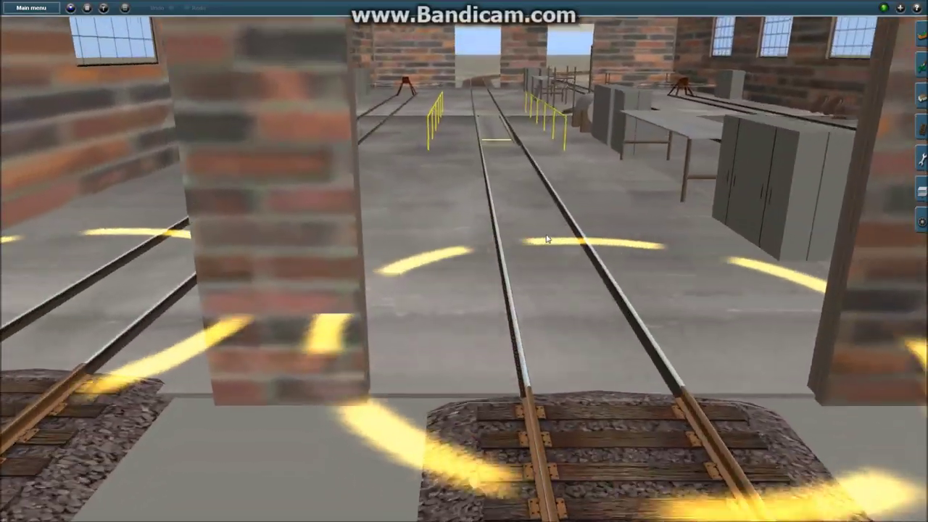
{"action": "scroll", "coordinate": [556, 211], "scroll_direction": "down", "scroll_amount": 5}
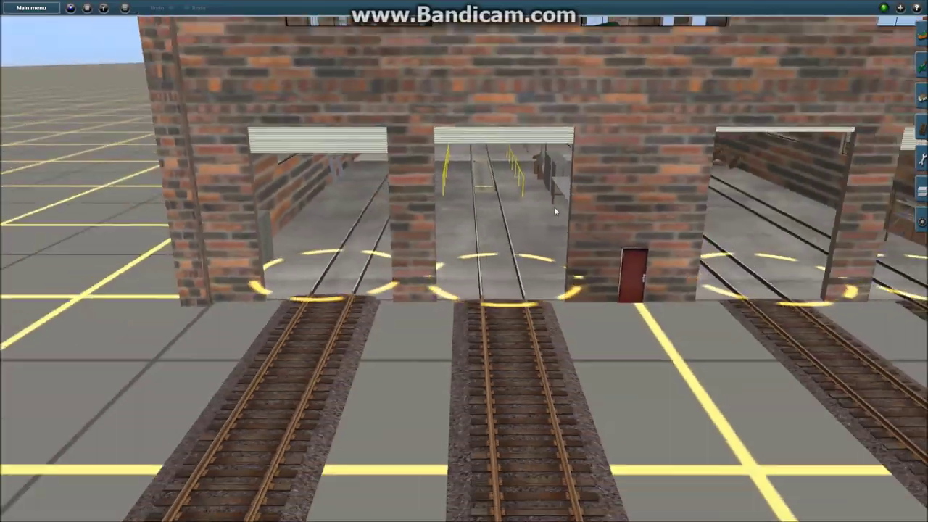
{"action": "scroll", "coordinate": [554, 206], "scroll_direction": "down", "scroll_amount": 6}
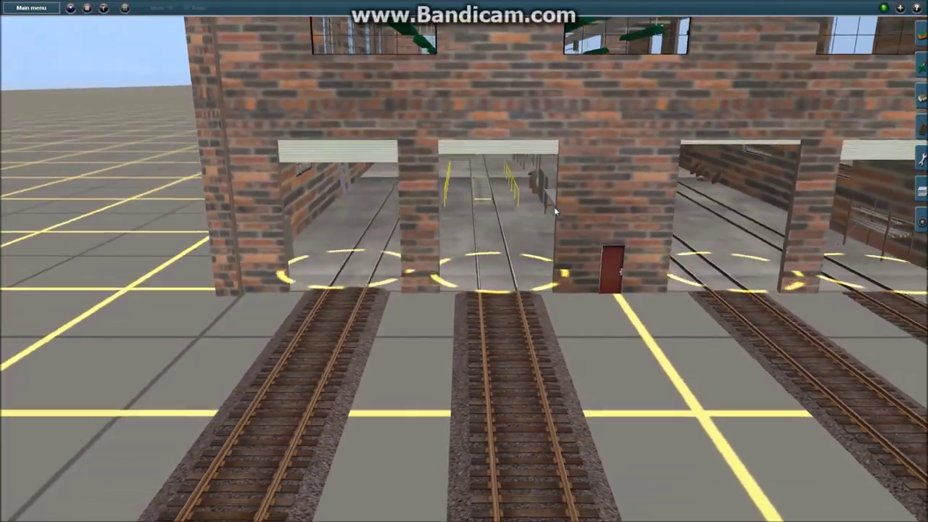
{"action": "scroll", "coordinate": [554, 207], "scroll_direction": "down", "scroll_amount": 2}
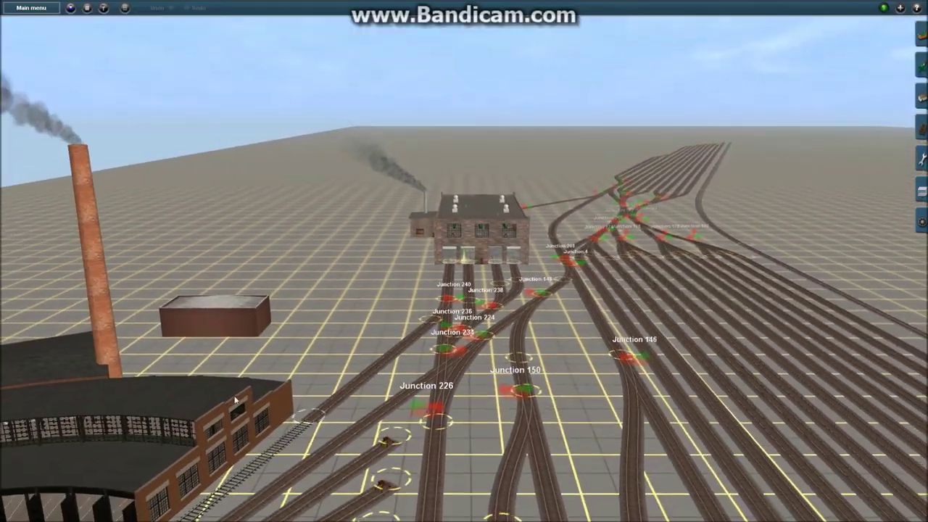
Step: Survey the connection between the roundhouse and the brick shop, including the tracks leaving the shop's far end
{"action": "right_click", "coordinate": [234, 400]}
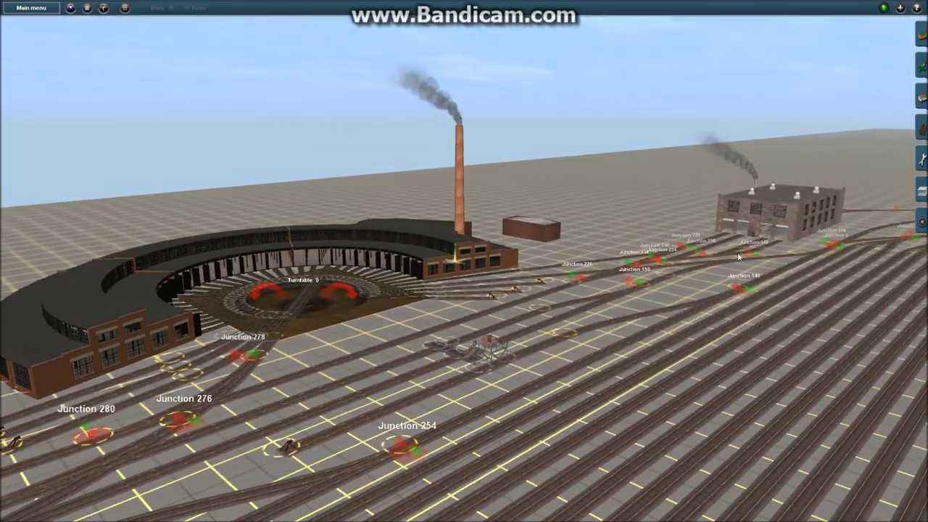
{"action": "right_click", "coordinate": [754, 238]}
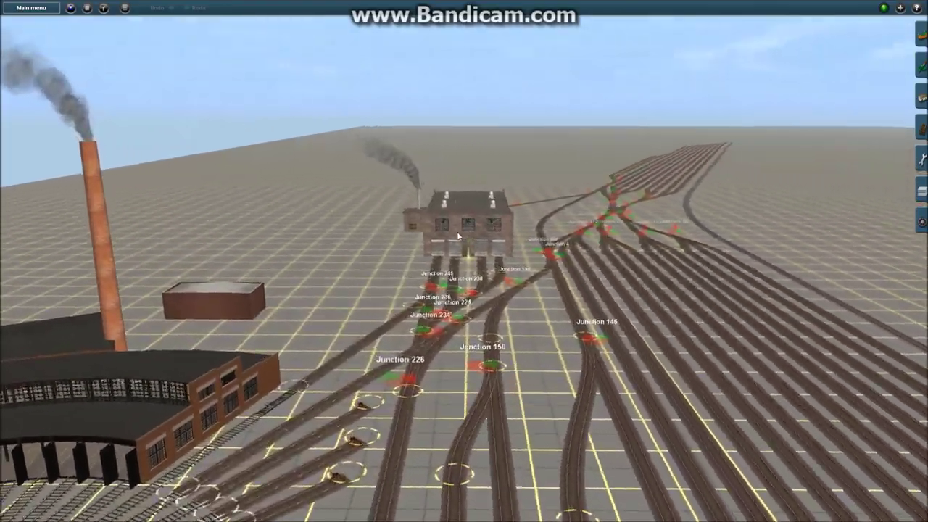
{"action": "key", "text": "Up"}
{"action": "right_click_drag", "start_coordinate": [461, 224], "coordinate": [622, 220]}
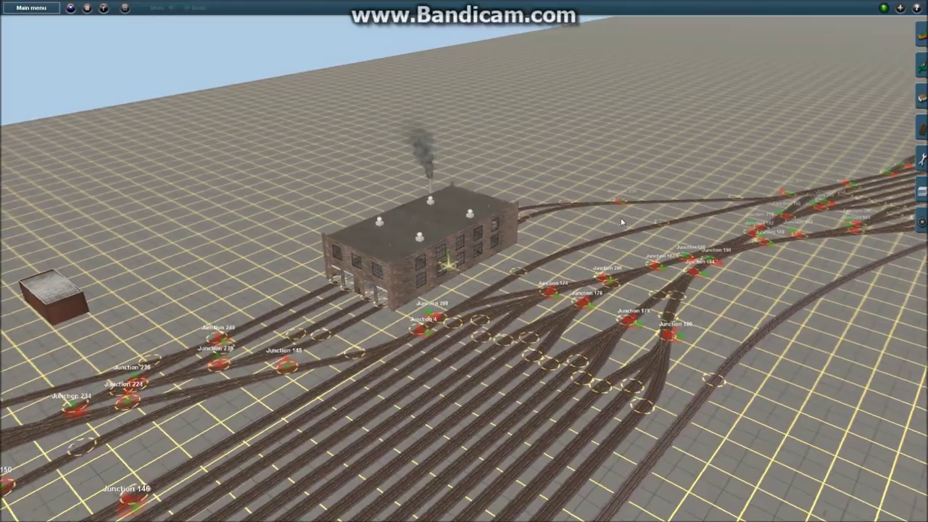
{"action": "right_click", "coordinate": [714, 225]}
Step: Inspect the small two-storey brick building beside the roundhouse chimney
{"action": "right_click", "coordinate": [169, 357]}
{"action": "right_click_drag", "start_coordinate": [167, 354], "coordinate": [438, 258]}
{"action": "scroll", "coordinate": [439, 256], "scroll_direction": "up", "scroll_amount": 5}
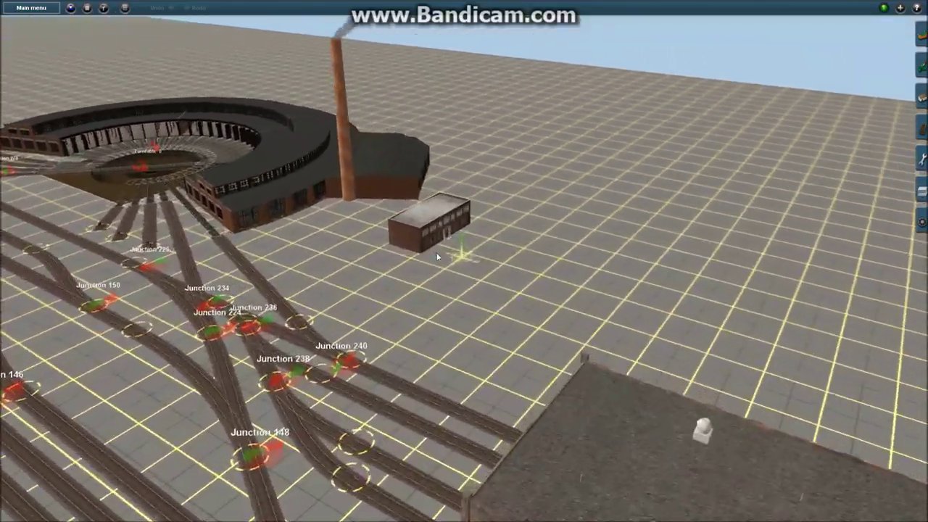
{"action": "right_click", "coordinate": [426, 241]}
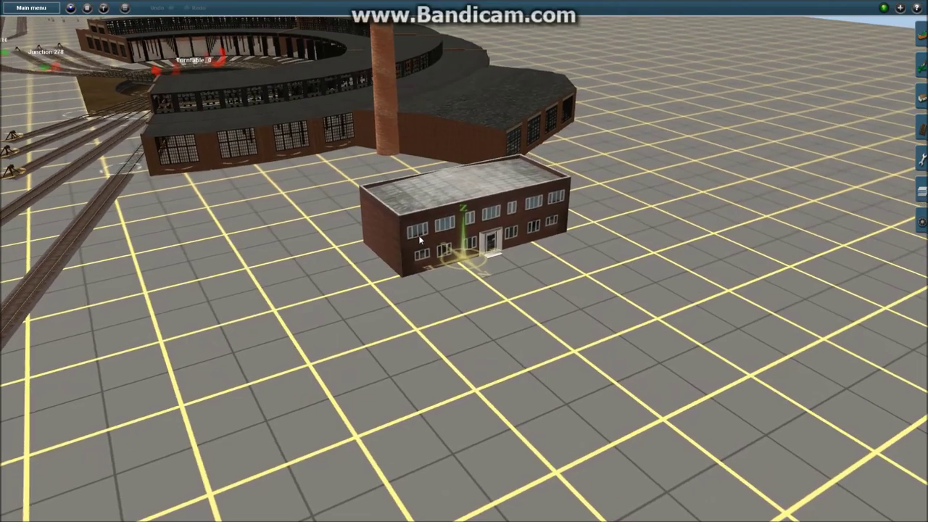
{"action": "scroll", "coordinate": [419, 238], "scroll_direction": "down", "scroll_amount": 3}
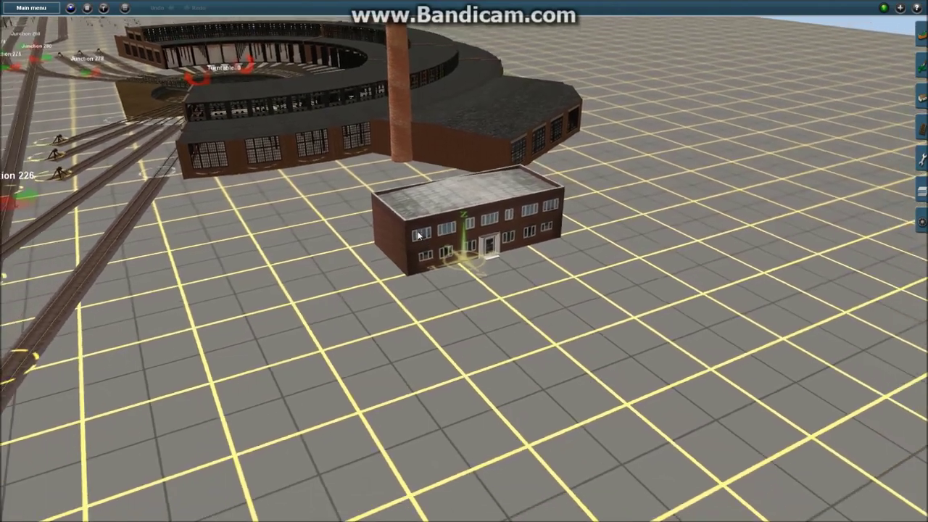
Step: Follow the layout from the roundhouse lead junctions past the brick shop and along the second yard's tracks
{"action": "right_click", "coordinate": [253, 257]}
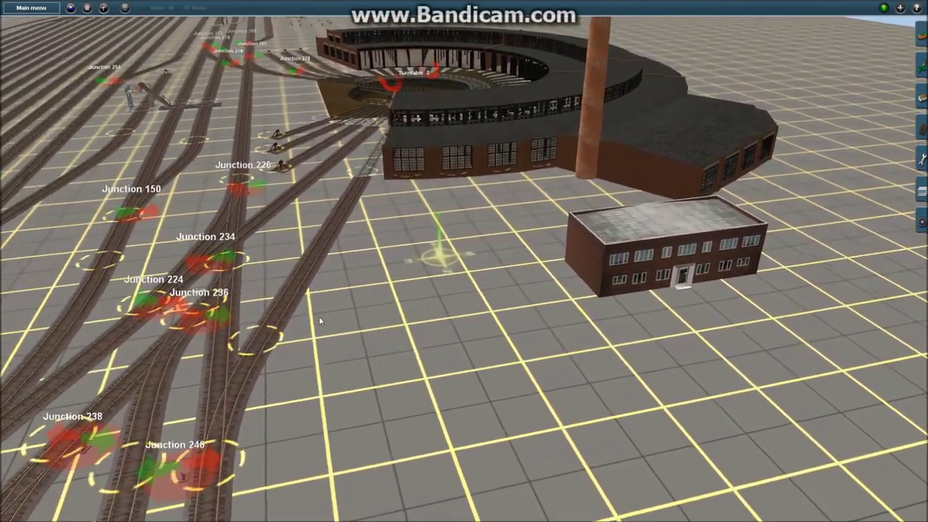
{"action": "right_click_drag", "start_coordinate": [319, 316], "coordinate": [350, 307]}
{"action": "scroll", "coordinate": [350, 307], "scroll_direction": "down", "scroll_amount": 5}
{"action": "scroll", "coordinate": [350, 307], "scroll_direction": "down", "scroll_amount": 3}
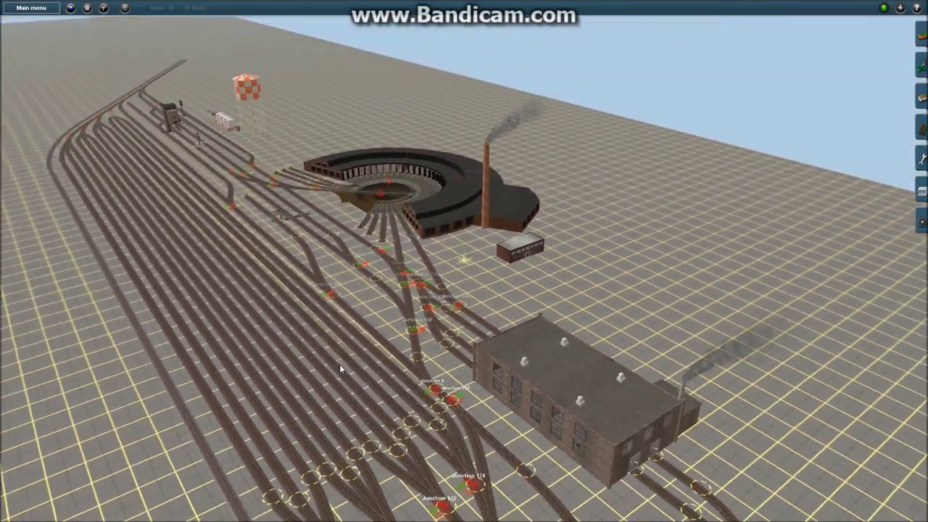
{"action": "right_click", "coordinate": [339, 364]}
{"action": "right_click", "coordinate": [542, 377]}
{"action": "right_click", "coordinate": [586, 383]}
{"action": "right_click_drag", "start_coordinate": [587, 384], "coordinate": [345, 341]}
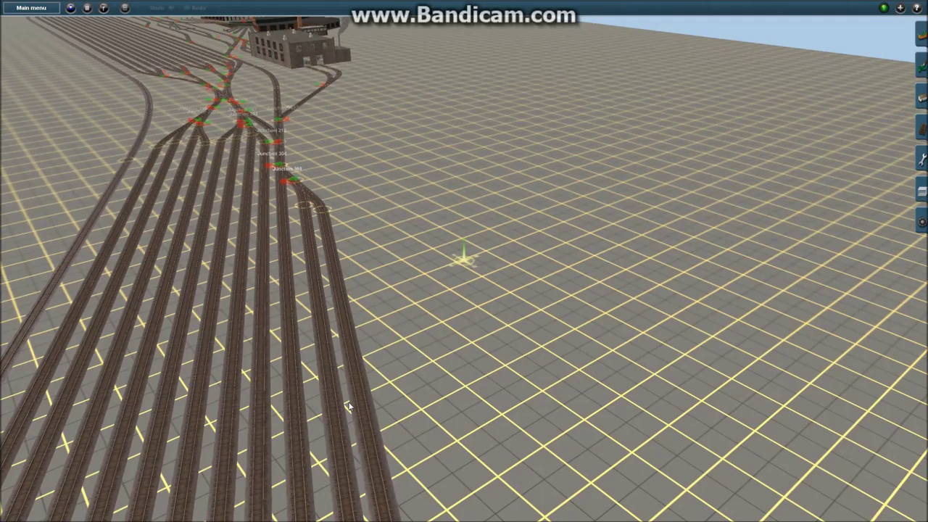
{"action": "right_click_drag", "start_coordinate": [348, 406], "coordinate": [490, 333]}
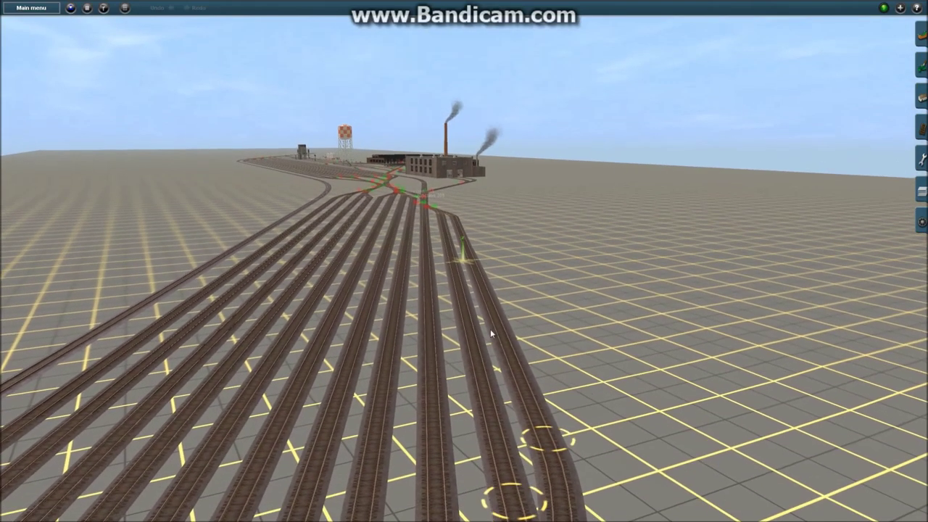
Step: Review the roundhouse approach tracks through Junctions 224 to 240 alongside the small brick building
{"action": "right_click", "coordinate": [464, 223]}
{"action": "right_click", "coordinate": [404, 176]}
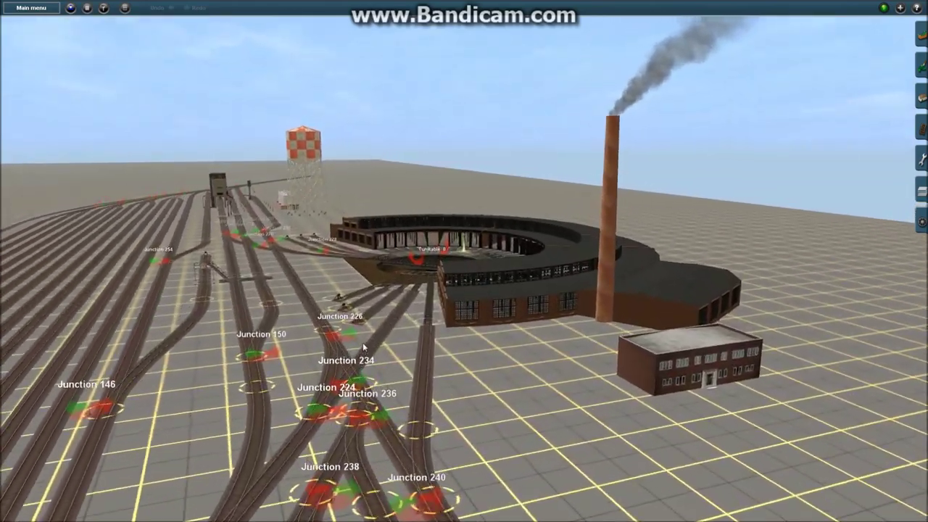
{"action": "right_click", "coordinate": [344, 351]}
{"action": "right_click_drag", "start_coordinate": [344, 351], "coordinate": [405, 324]}
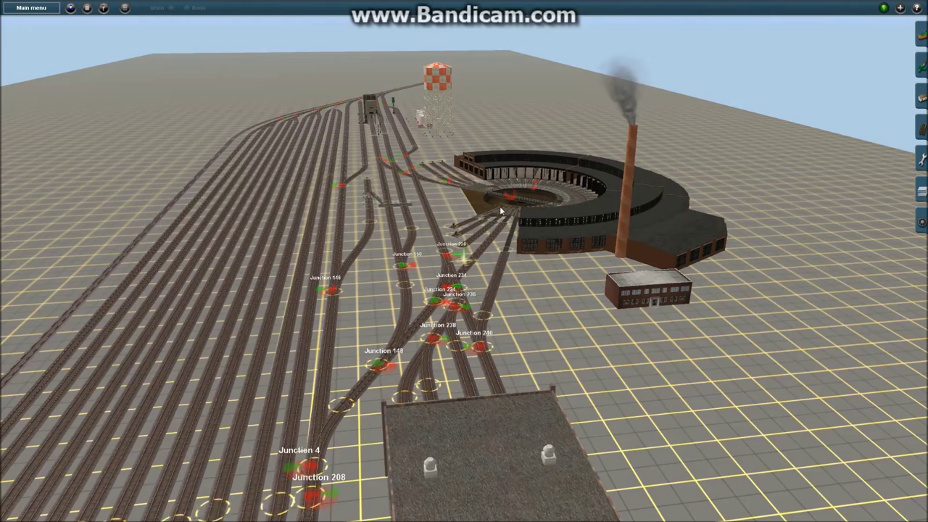
Step: Review the first yard as a whole, from Junctions 174 to 180 to the coaling tower, water tower and roundhouse
{"action": "right_click", "coordinate": [412, 298]}
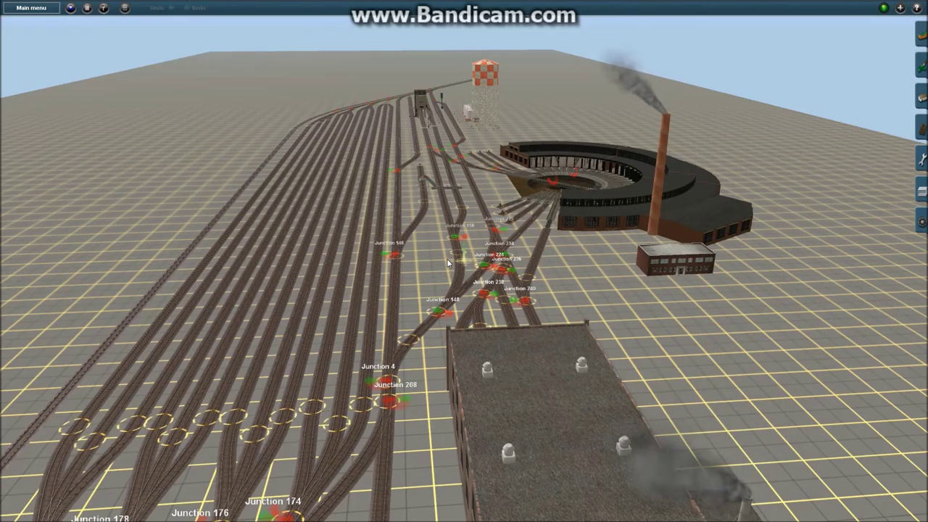
{"action": "right_click", "coordinate": [433, 273]}
{"action": "scroll", "coordinate": [533, 243], "scroll_direction": "up", "scroll_amount": 3}
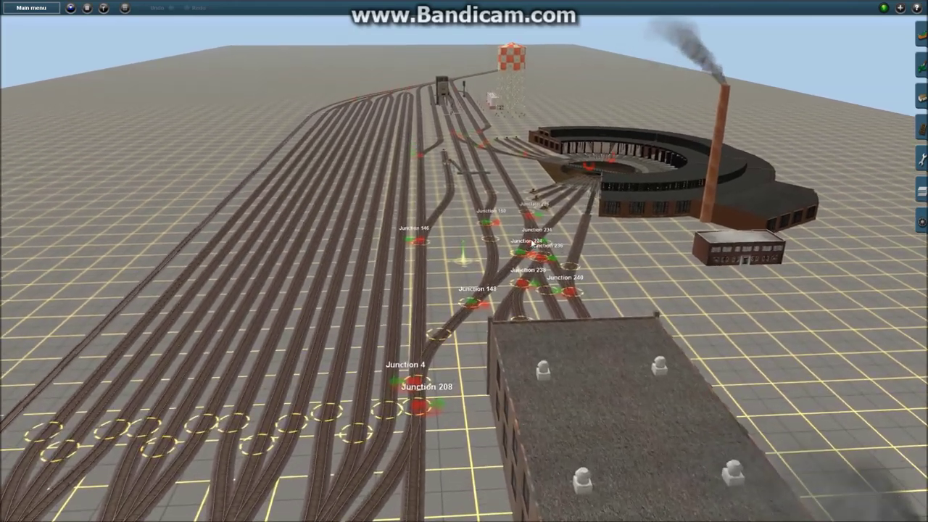
{"action": "scroll", "coordinate": [533, 243], "scroll_direction": "down", "scroll_amount": 2}
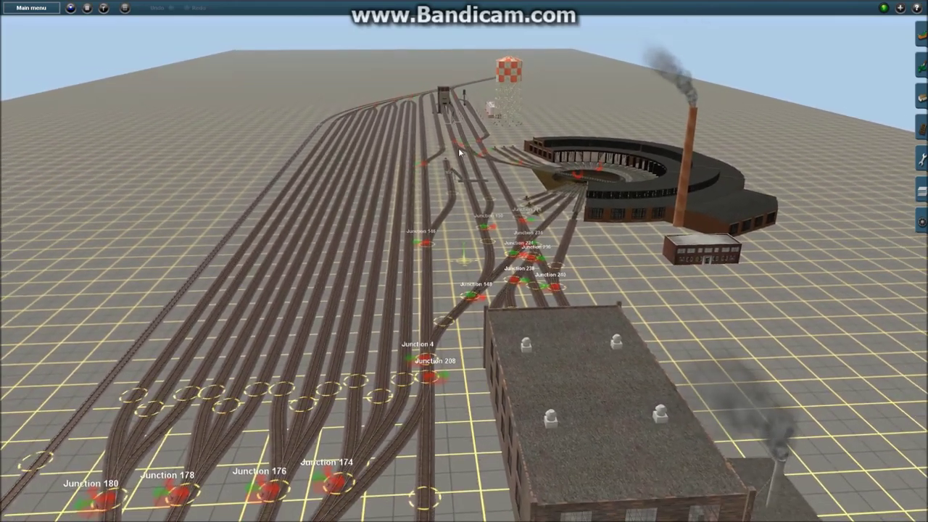
{"action": "right_click", "coordinate": [448, 170]}
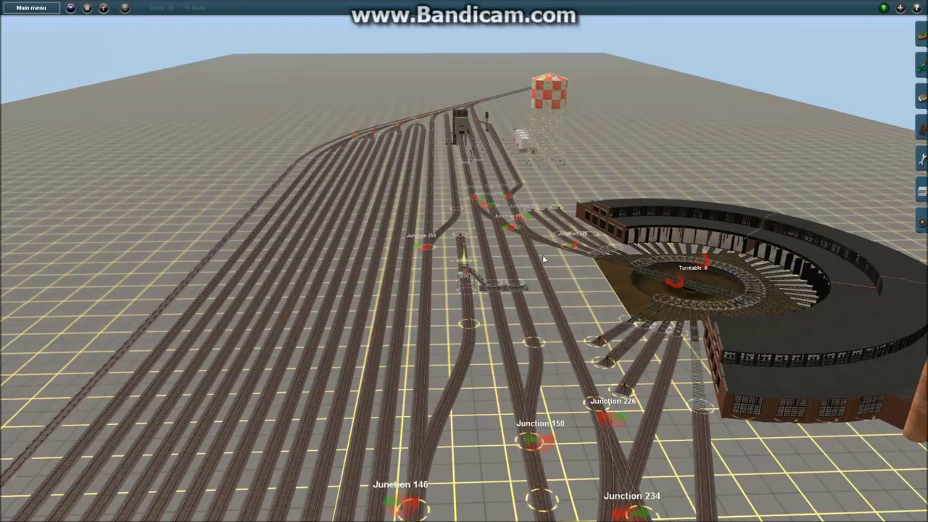
{"action": "key", "text": "Down"}
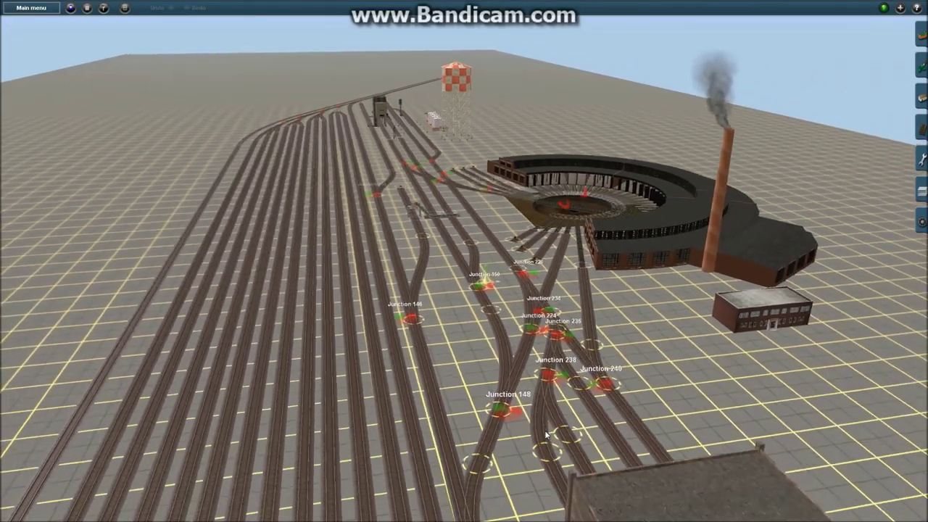
Step: Examine the tracks from the brick shop and Junctions 174 to 180 past the roundhouse to the coaling tower and water tower
{"action": "key", "text": "Up"}
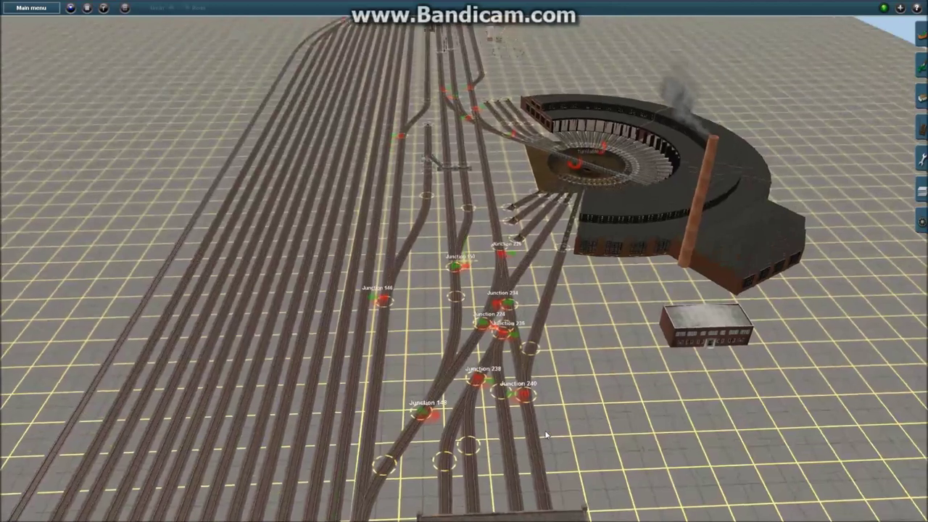
{"action": "right_click", "coordinate": [451, 428]}
{"action": "key", "text": "Left"}
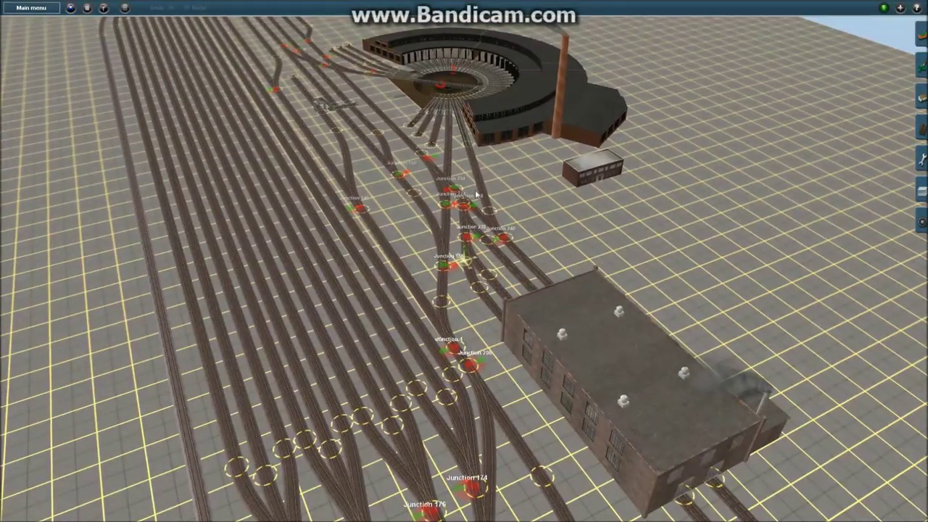
{"action": "right_click", "coordinate": [588, 398]}
{"action": "key", "text": "Right"}
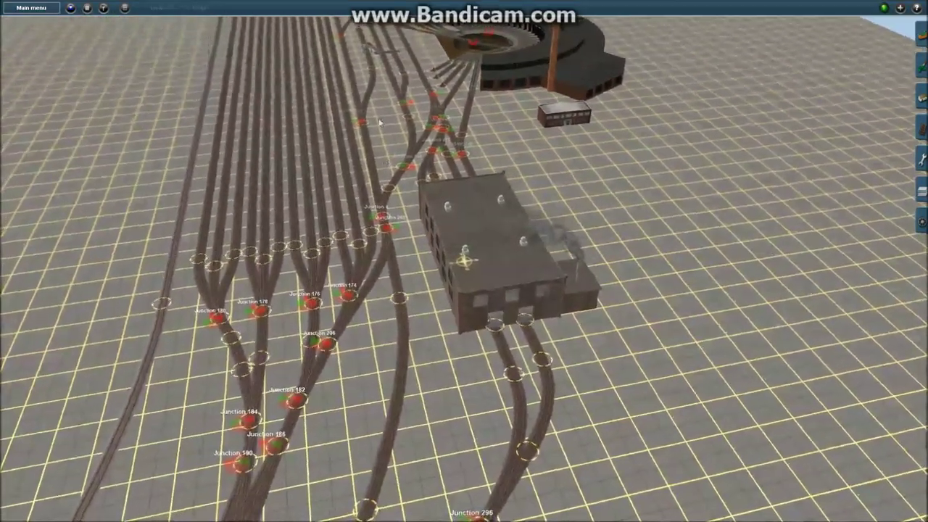
{"action": "right_click", "coordinate": [380, 95]}
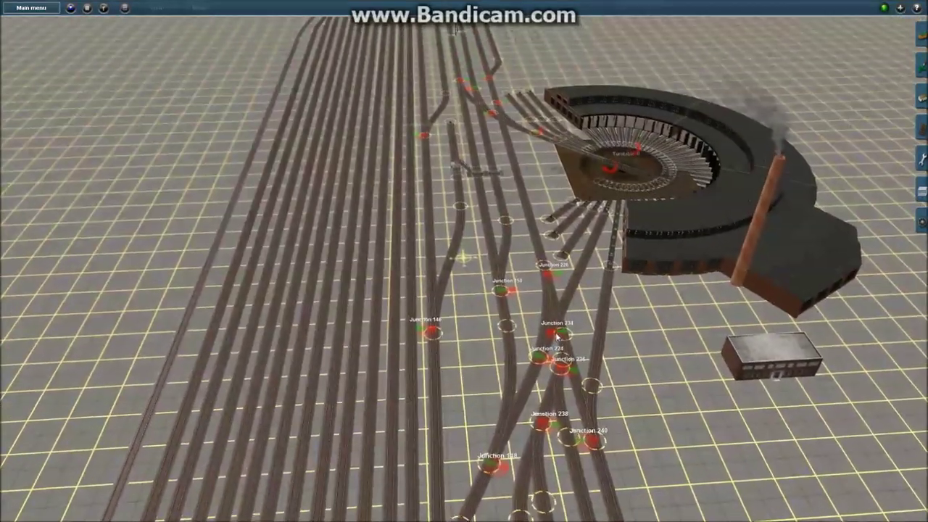
{"action": "right_click_drag", "start_coordinate": [557, 334], "coordinate": [590, 370]}
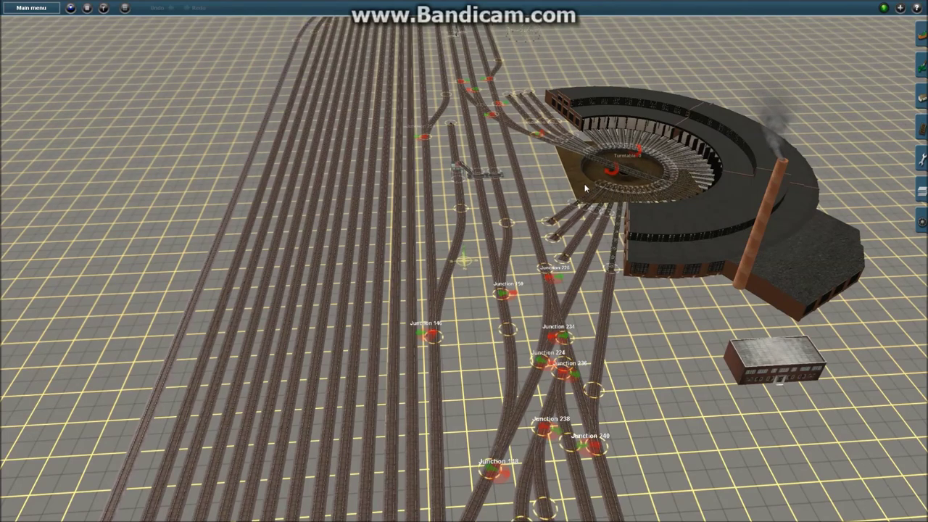
{"action": "right_click", "coordinate": [525, 153]}
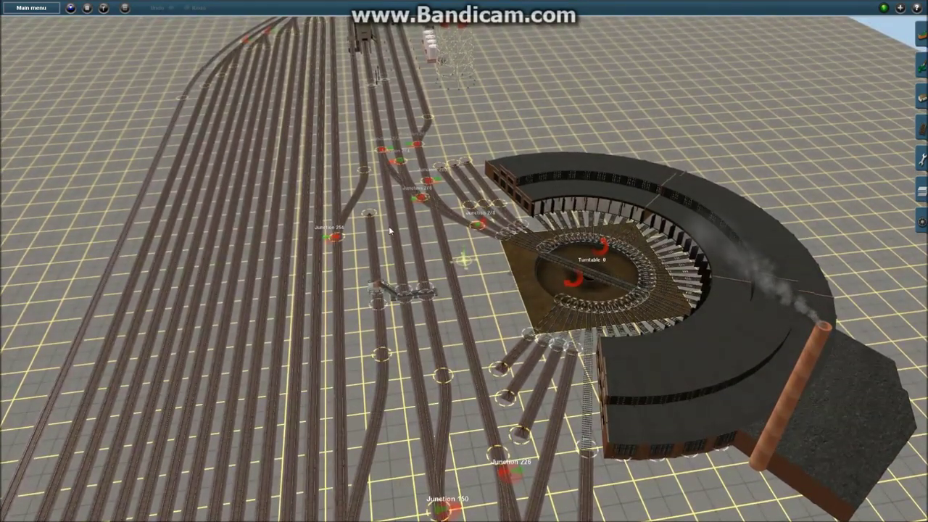
{"action": "right_click", "coordinate": [386, 113]}
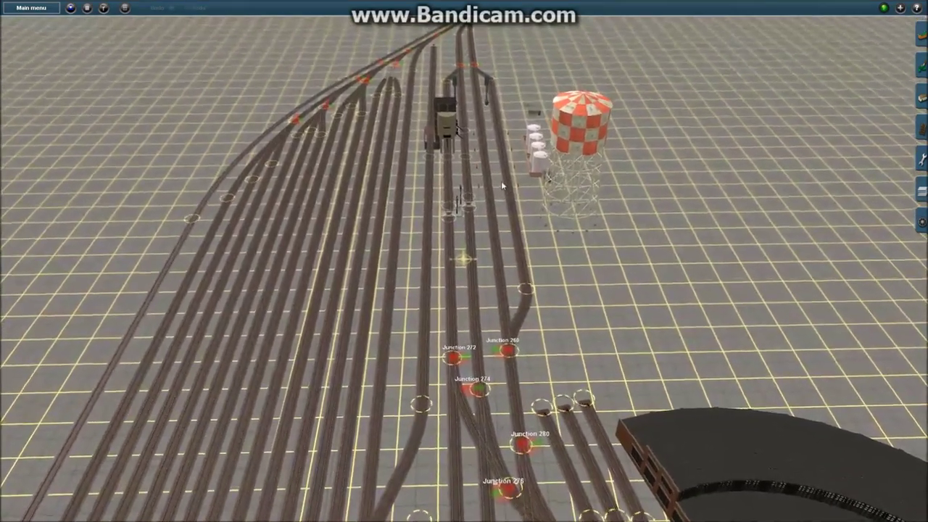
{"action": "right_click", "coordinate": [502, 182]}
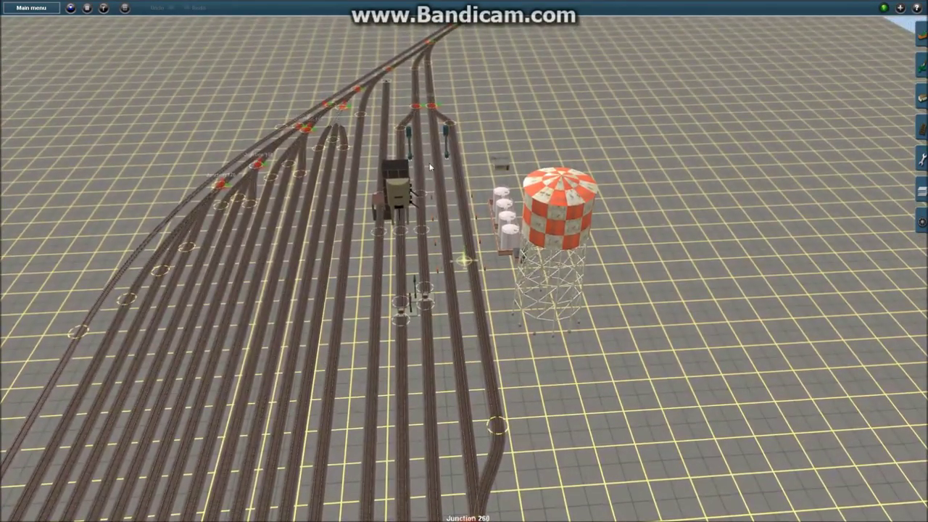
Step: Bring up the track editing tools at the yard throat around Junctions 154, 156 and 164
{"action": "key", "text": "Left"}
{"action": "right_click", "coordinate": [218, 155]}
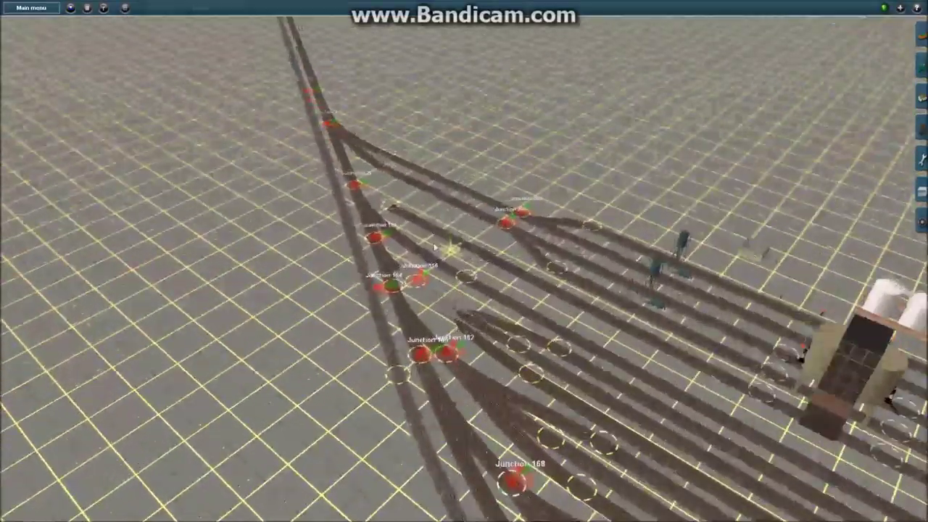
{"action": "scroll", "coordinate": [435, 248], "scroll_direction": "up", "scroll_amount": 3}
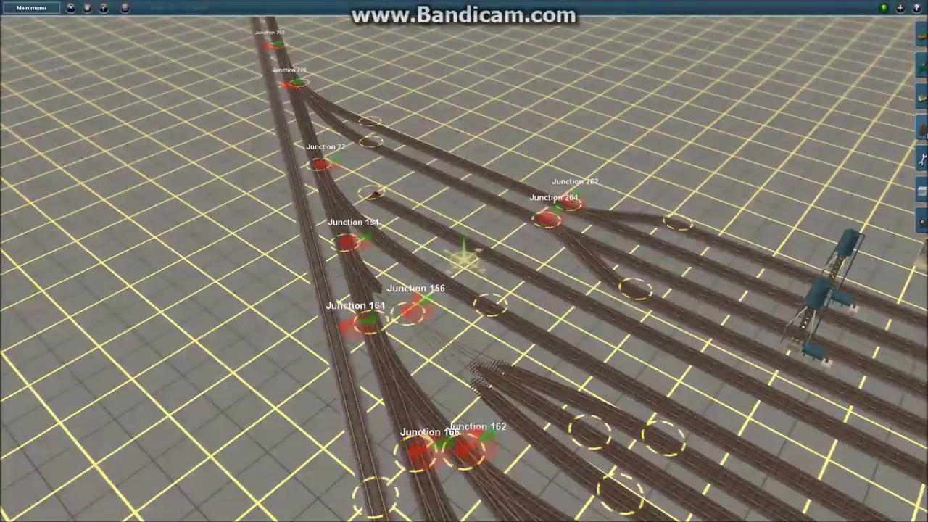
{"action": "left_click", "coordinate": [916, 180]}
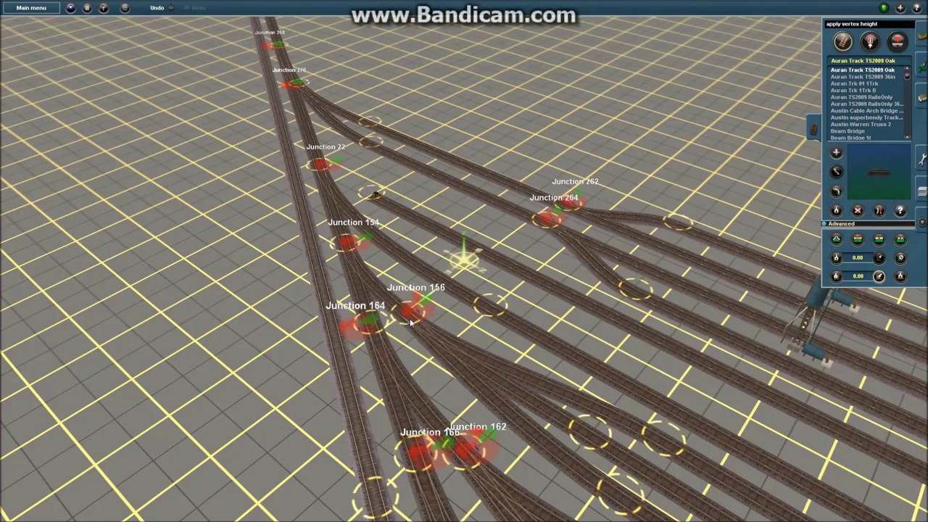
Step: Follow the yard from Junction 270 past the servicing facilities and roundhouse to the ladder at Junctions 174 to 206
{"action": "right_click_drag", "start_coordinate": [384, 219], "coordinate": [468, 197]}
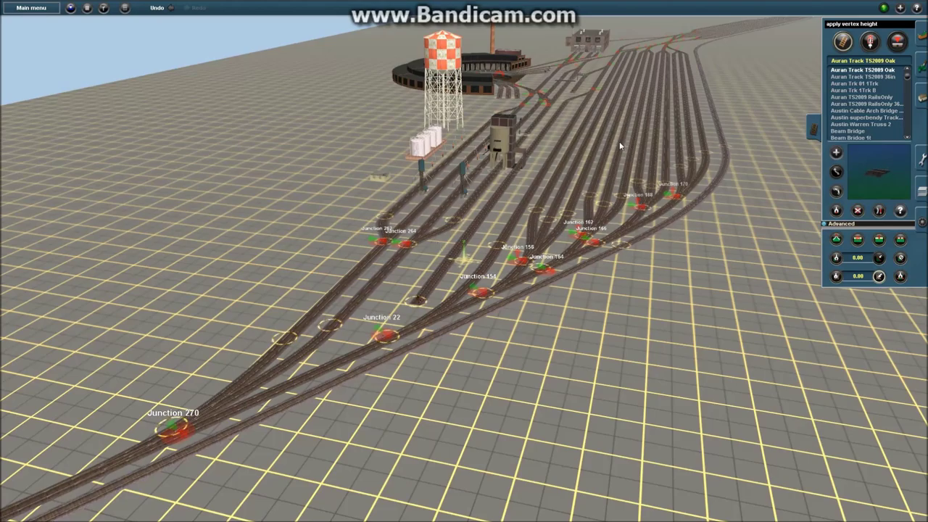
{"action": "right_click_drag", "start_coordinate": [543, 113], "coordinate": [638, 116]}
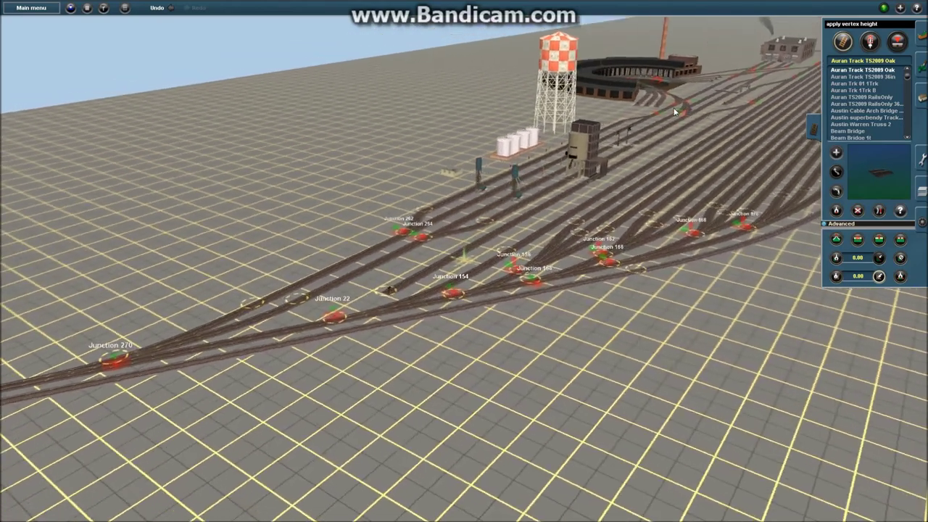
{"action": "right_click", "coordinate": [674, 113]}
{"action": "right_click", "coordinate": [700, 220]}
{"action": "right_click", "coordinate": [590, 196]}
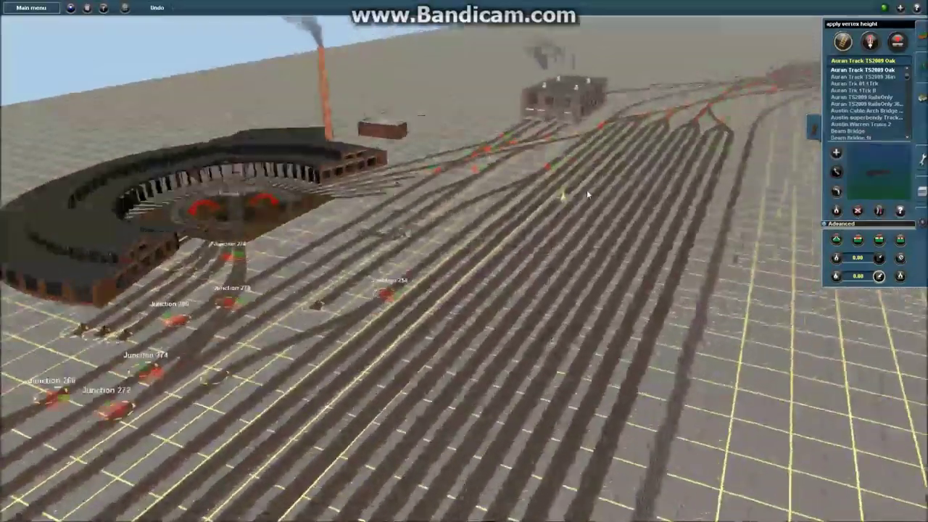
{"action": "right_click", "coordinate": [639, 109]}
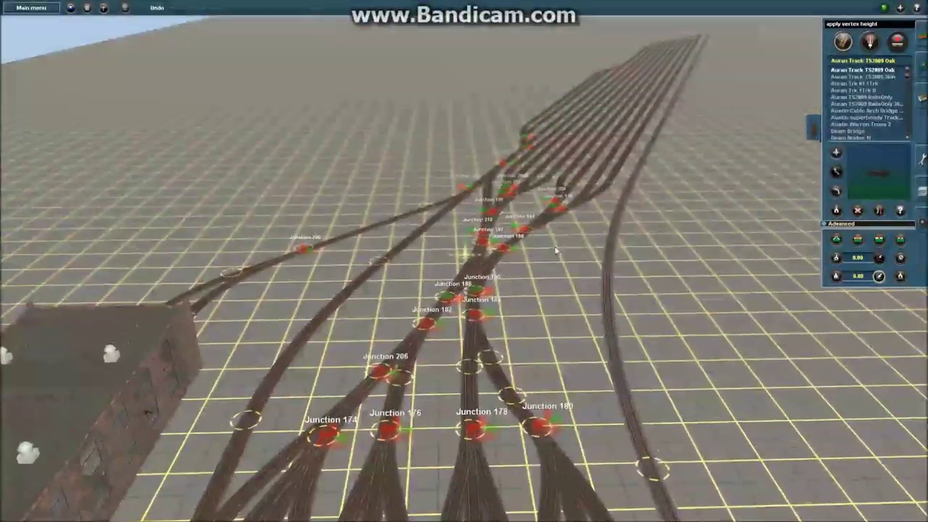
Step: Examine the brick shop, roundhouse and their connecting junctions from across the yard tracks
{"action": "key", "text": "Right"}
{"action": "key", "text": "Left"}
{"action": "right_click_drag", "start_coordinate": [578, 157], "coordinate": [174, 340]}
{"action": "right_click", "coordinate": [173, 339]}
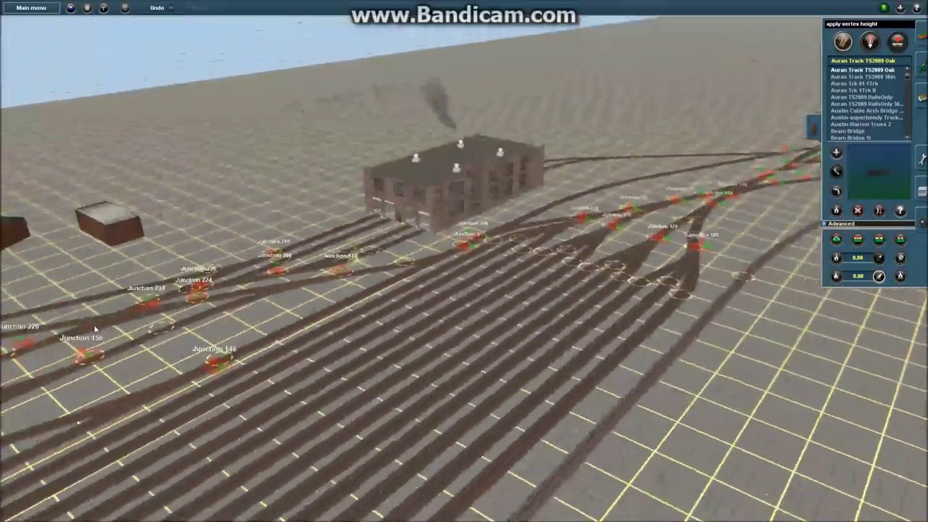
{"action": "right_click", "coordinate": [95, 327]}
{"action": "right_click", "coordinate": [353, 233]}
{"action": "scroll", "coordinate": [353, 230], "scroll_direction": "down", "scroll_amount": 5}
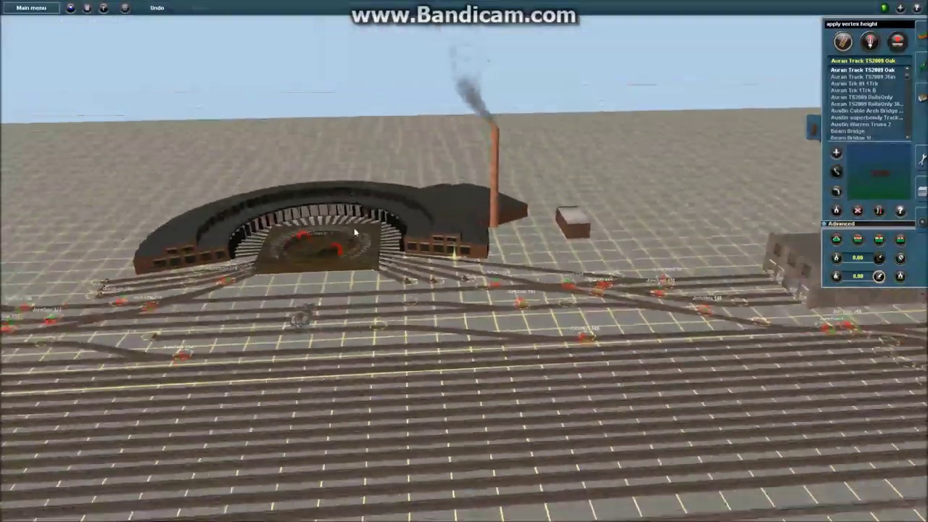
{"action": "scroll", "coordinate": [367, 240], "scroll_direction": "up", "scroll_amount": 2}
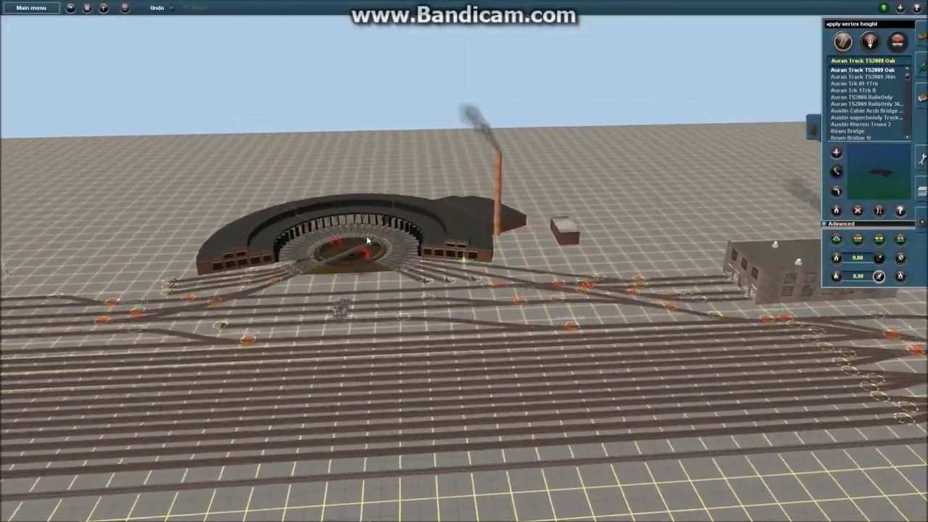
Step: Examine the lead tracks beyond Junction 270 and the empty ground on both sides of the first yard
{"action": "right_click", "coordinate": [139, 222]}
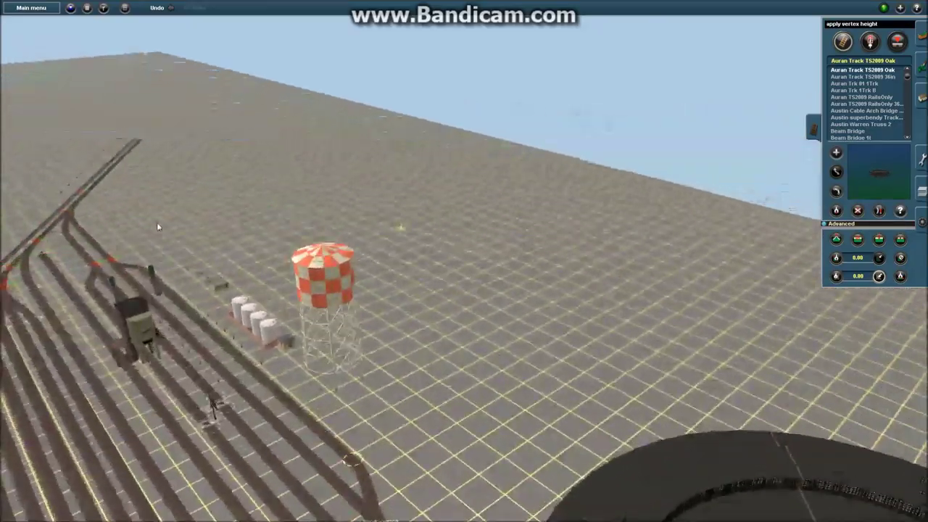
{"action": "right_click_drag", "start_coordinate": [158, 226], "coordinate": [360, 340]}
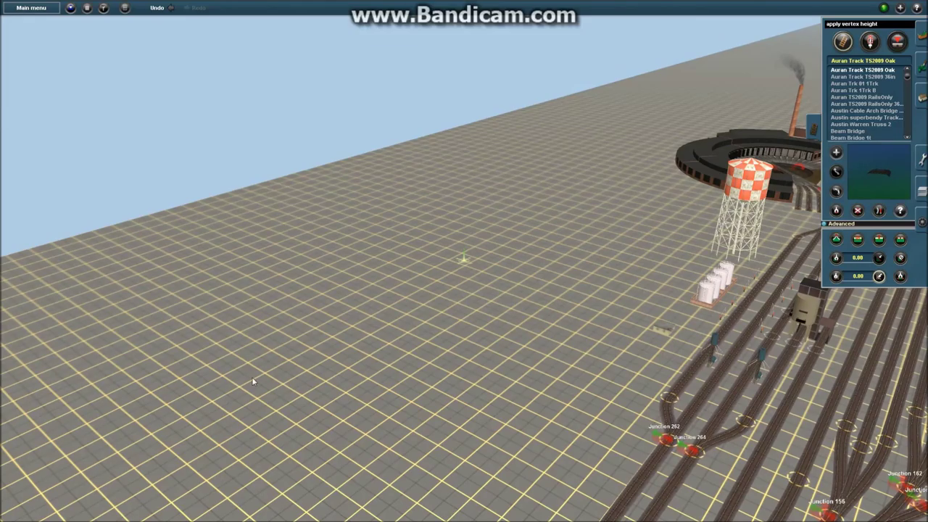
{"action": "right_click", "coordinate": [303, 369]}
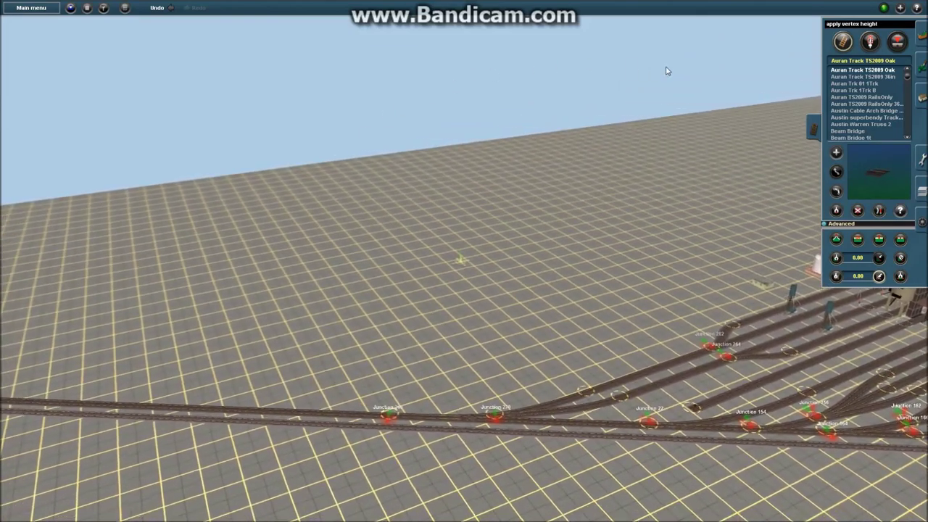
{"action": "right_click_drag", "start_coordinate": [170, 217], "coordinate": [475, 263]}
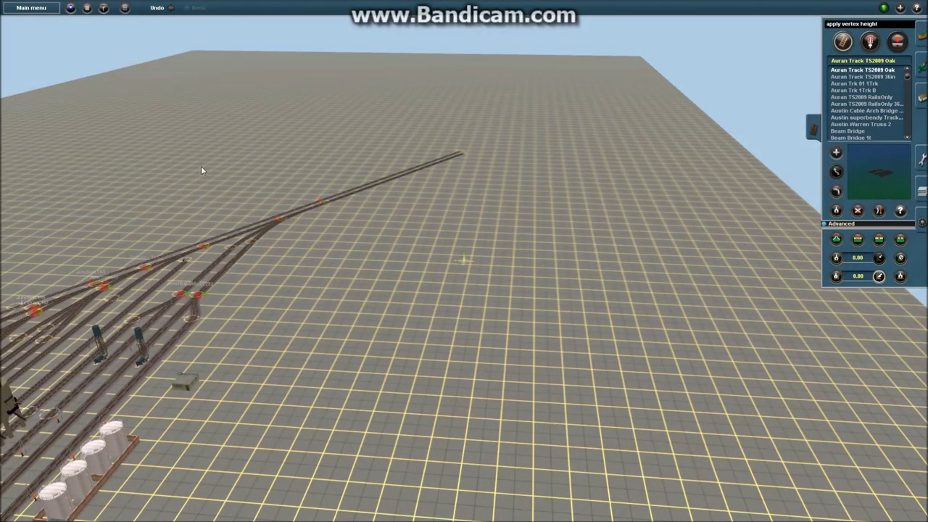
{"action": "right_click", "coordinate": [139, 145]}
{"action": "right_click", "coordinate": [47, 286]}
{"action": "right_click", "coordinate": [143, 172]}
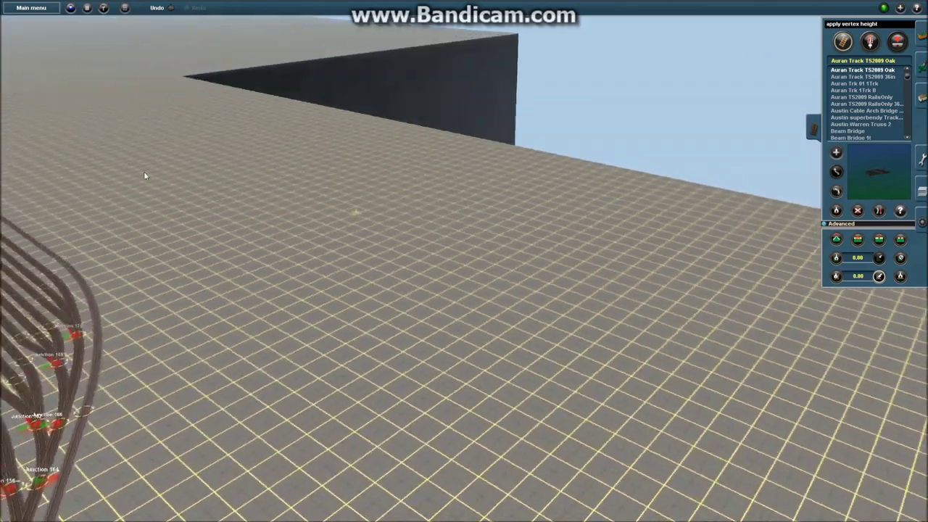
{"action": "right_click_drag", "start_coordinate": [143, 175], "coordinate": [600, 131]}
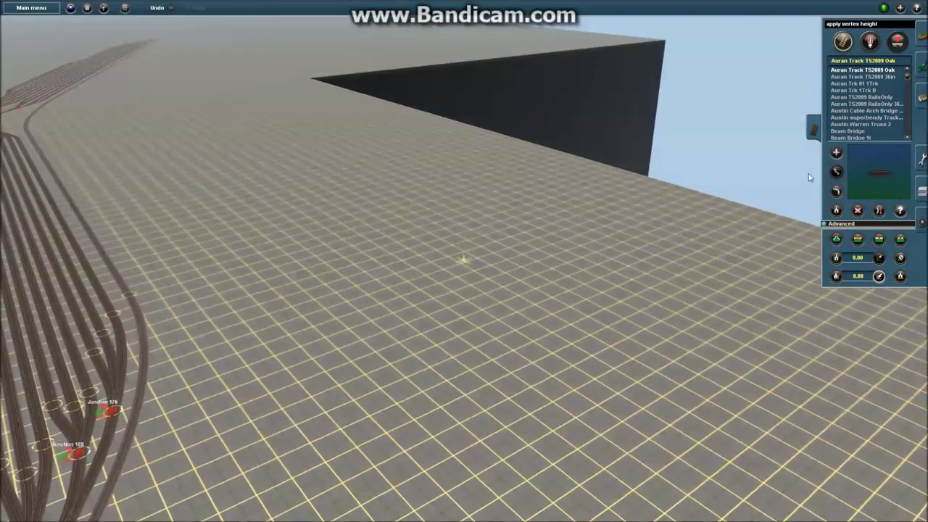
{"action": "right_click_drag", "start_coordinate": [242, 261], "coordinate": [397, 238]}
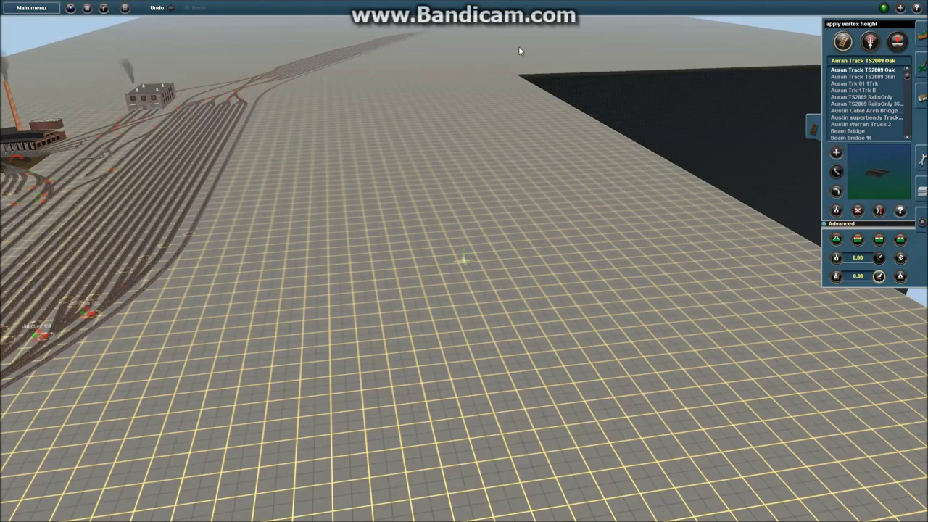
Step: Survey the open ground around and beyond the far end of the second yard near Junction 214
{"action": "right_click_drag", "start_coordinate": [519, 46], "coordinate": [734, 198]}
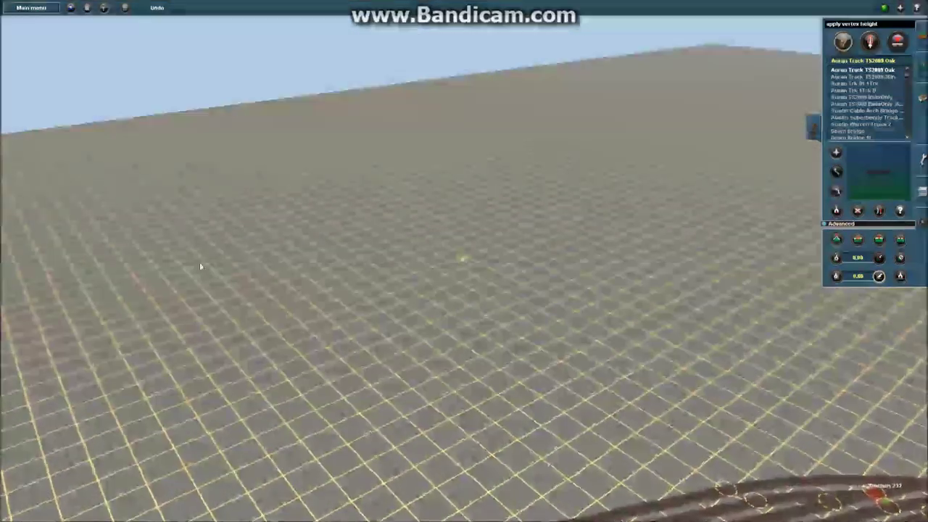
{"action": "right_click", "coordinate": [688, 176]}
{"action": "right_click_drag", "start_coordinate": [688, 176], "coordinate": [181, 78]}
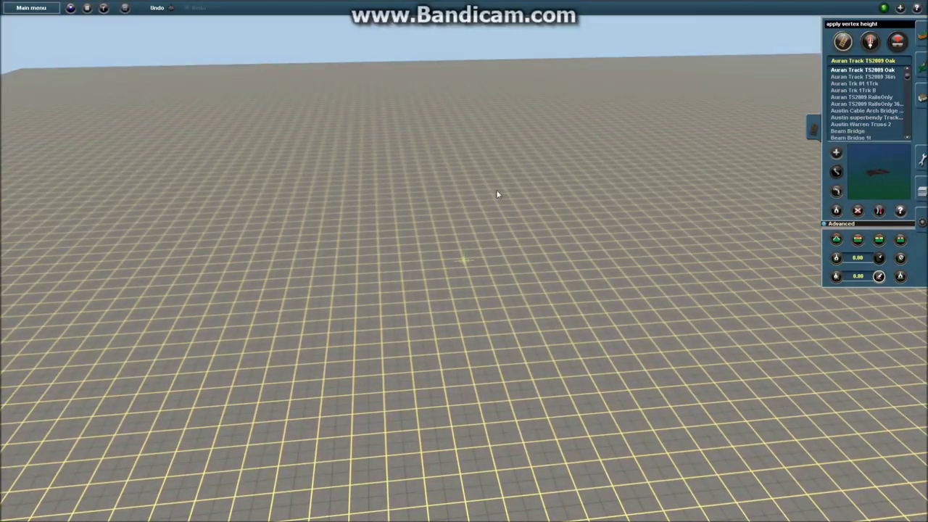
{"action": "right_click", "coordinate": [598, 314]}
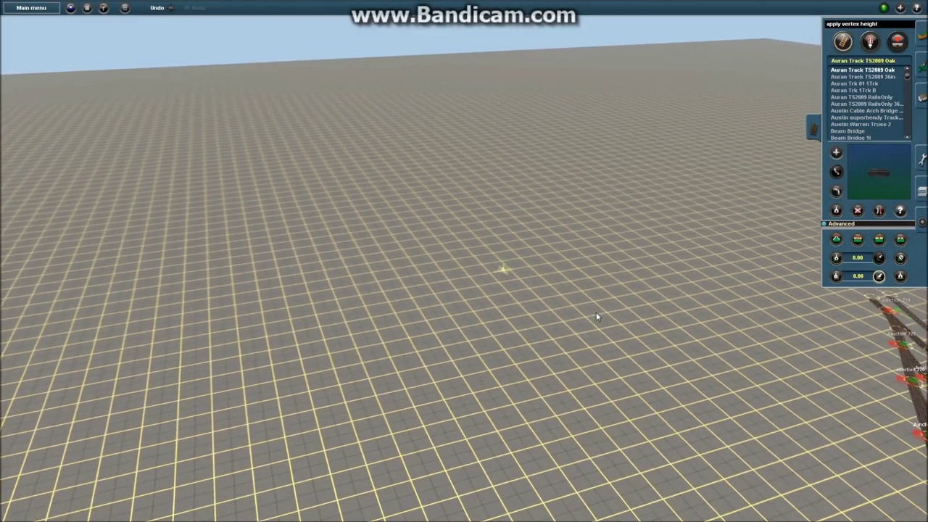
{"action": "key", "text": "Left"}
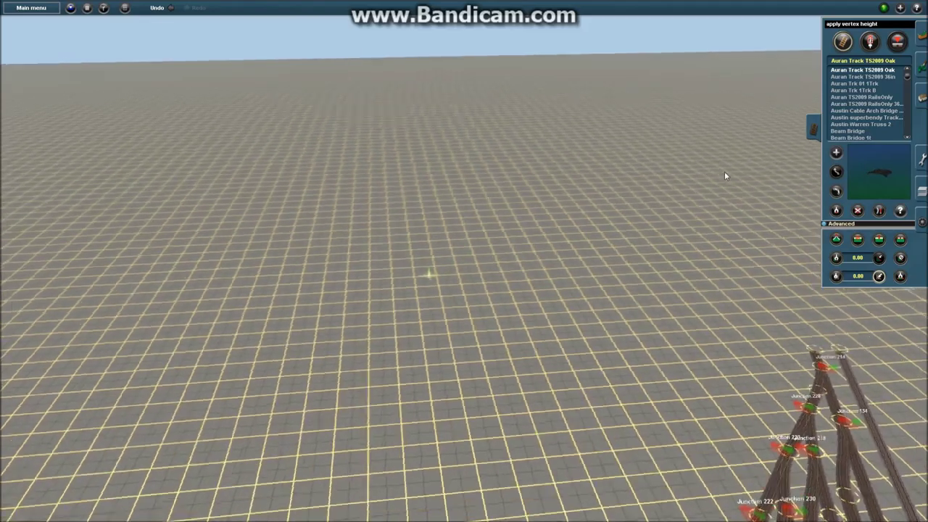
{"action": "right_click", "coordinate": [616, 200]}
{"action": "right_click", "coordinate": [571, 272]}
{"action": "key", "text": "Right"}
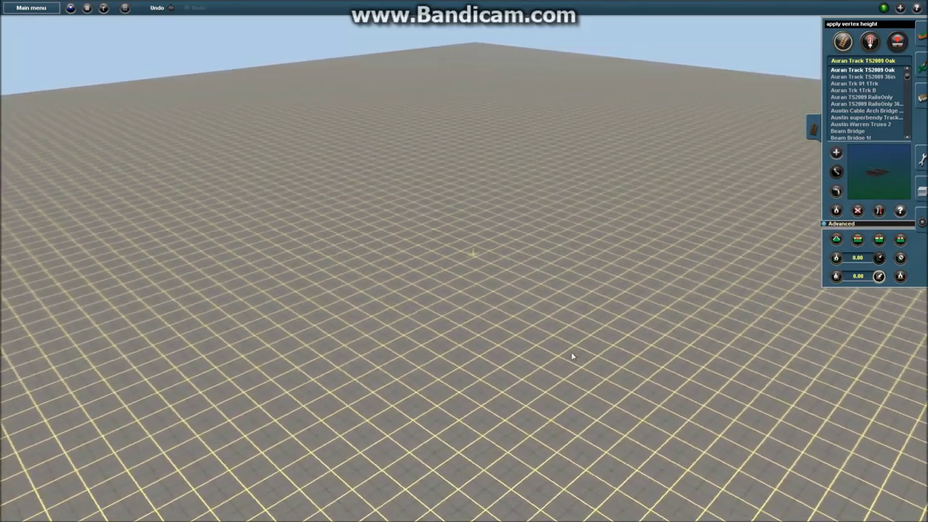
Step: Review the second yard's end ladder around Junction 232 and the first yard with its roundhouse and brick shop
{"action": "right_click", "coordinate": [570, 354]}
{"action": "key", "text": "Left"}
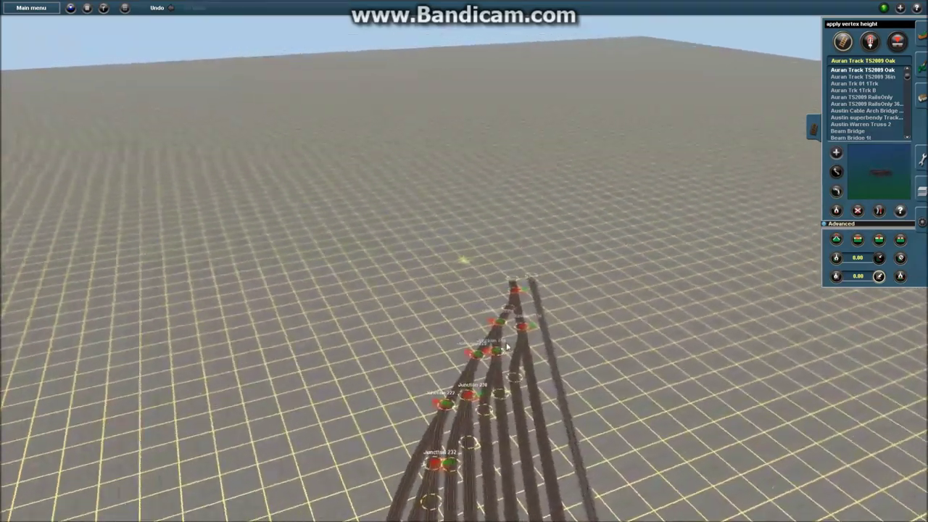
{"action": "key", "text": "Down"}
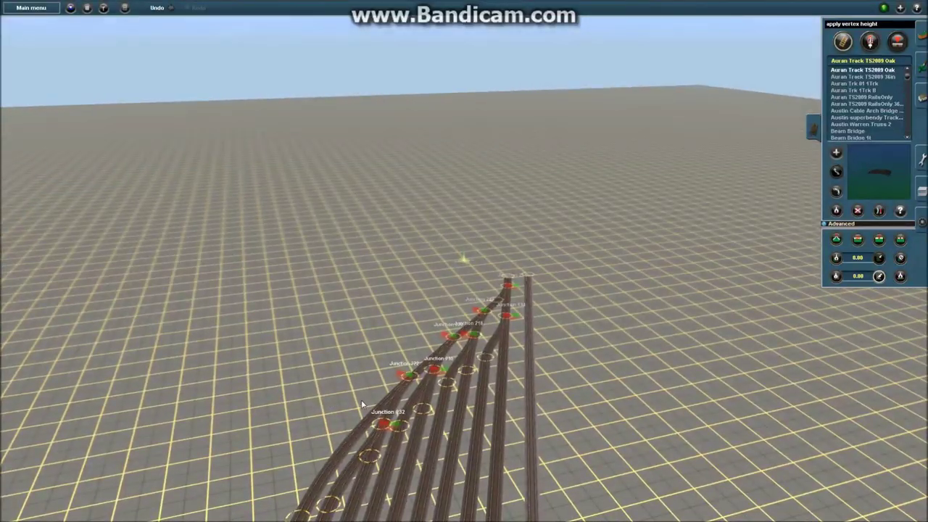
{"action": "right_click_drag", "start_coordinate": [350, 417], "coordinate": [462, 215]}
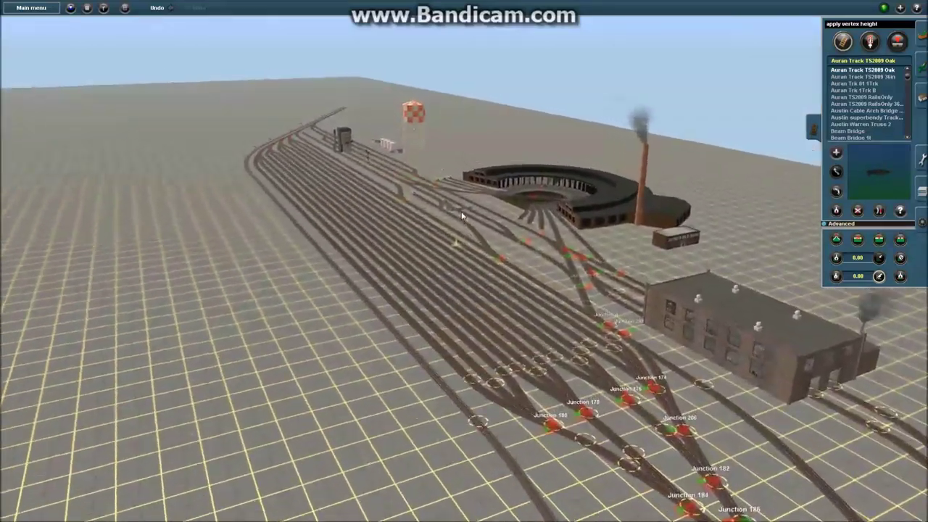
{"action": "scroll", "coordinate": [462, 215], "scroll_direction": "up", "scroll_amount": 2}
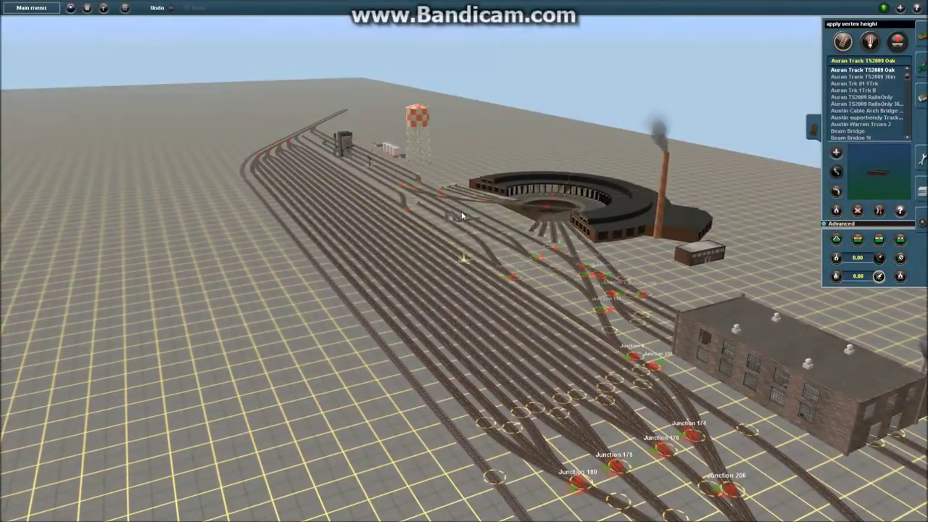
{"action": "key", "text": "Left"}
{"action": "scroll", "coordinate": [437, 329], "scroll_direction": "up", "scroll_amount": 2}
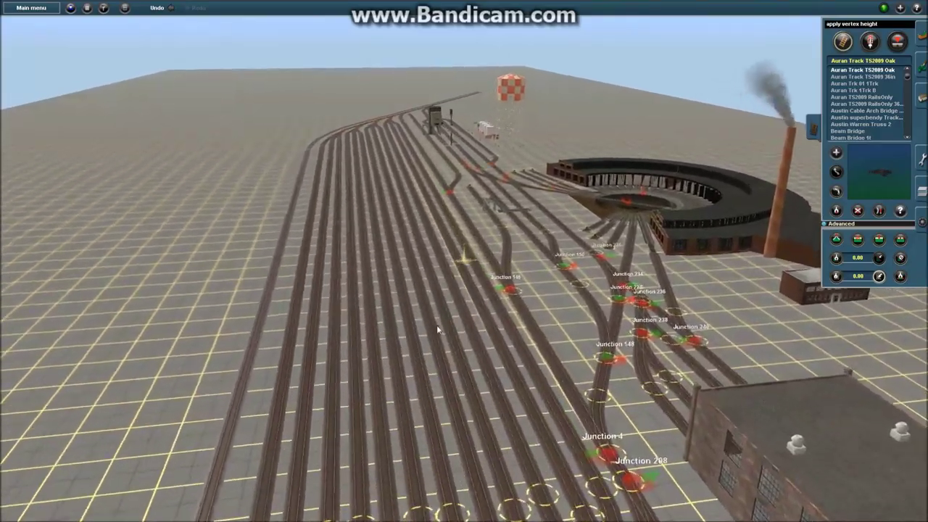
Step: Examine the first yard's parallel tracks and the roundhouse approach around Junctions 146, 148 and 240
{"action": "scroll", "coordinate": [437, 330], "scroll_direction": "up", "scroll_amount": 2}
{"action": "scroll", "coordinate": [437, 329], "scroll_direction": "down", "scroll_amount": 3}
{"action": "right_click_drag", "start_coordinate": [438, 328], "coordinate": [595, 213]}
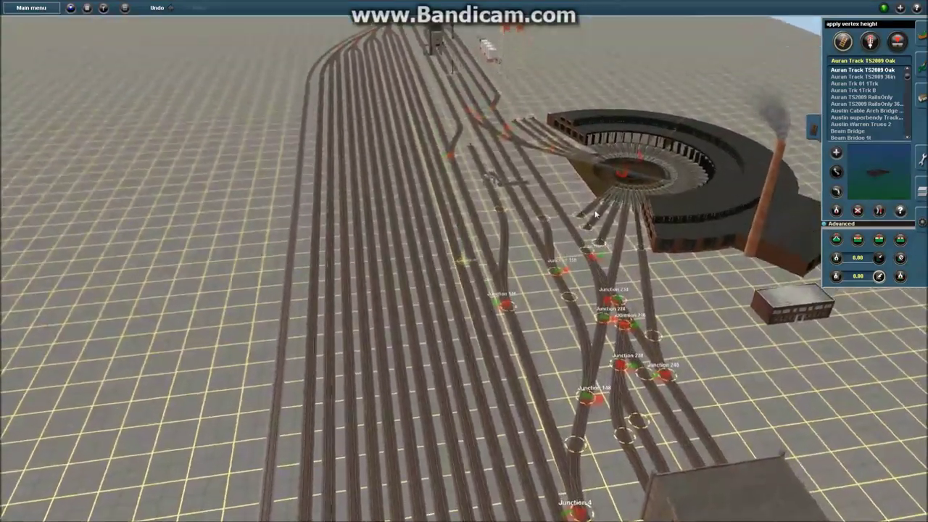
{"action": "right_click", "coordinate": [595, 214]}
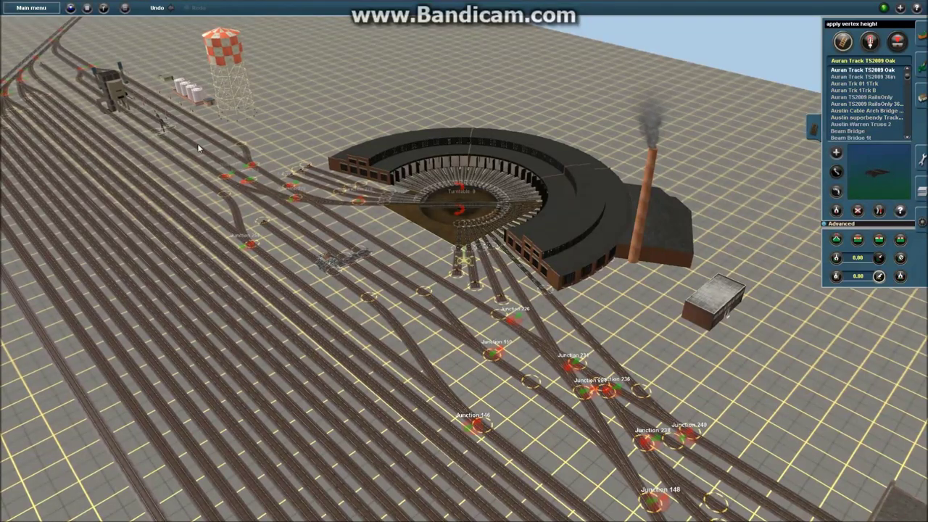
{"action": "left_click", "coordinate": [104, 8]}
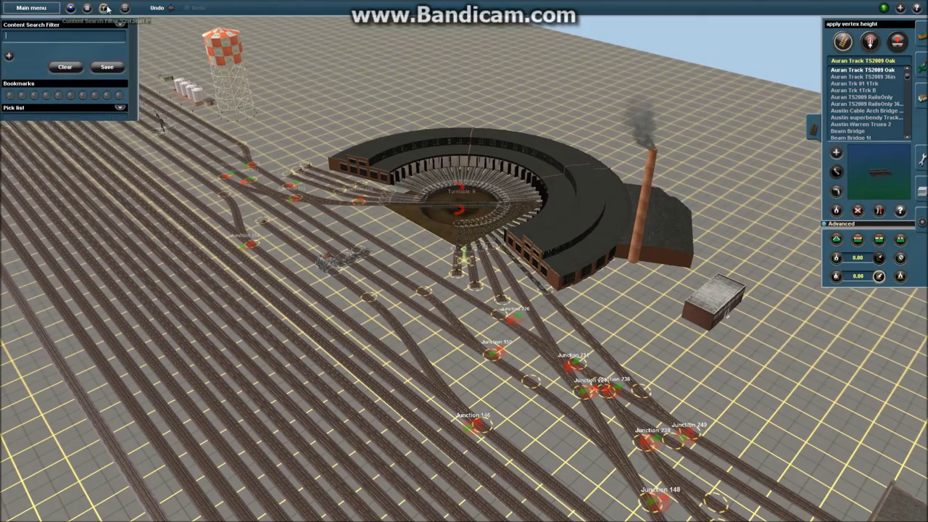
{"action": "left_click", "coordinate": [103, 9]}
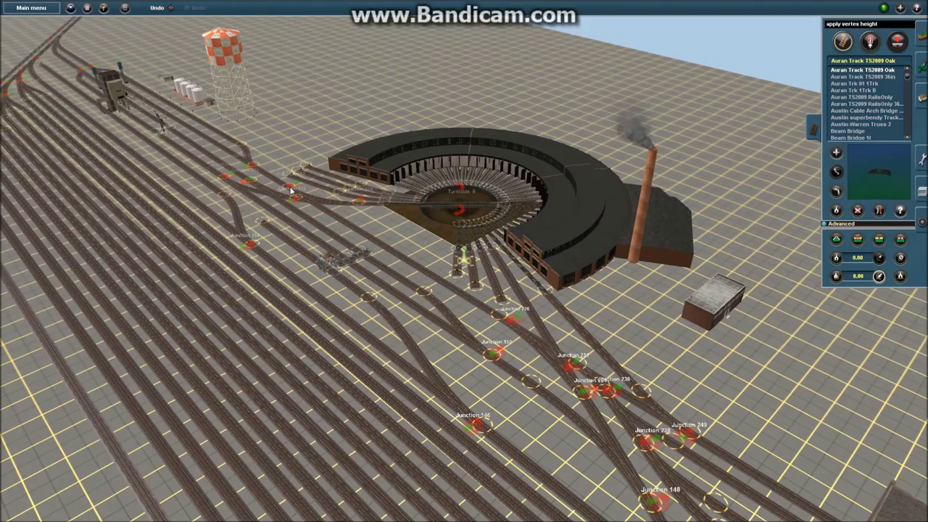
Step: Inspect the turntable, the roundhouse stub tracks and the connecting leads around Junctions 254, 260, 272, 274, 276, 278 and 280
{"action": "right_click", "coordinate": [290, 190]}
{"action": "scroll", "coordinate": [649, 383], "scroll_direction": "up", "scroll_amount": 3}
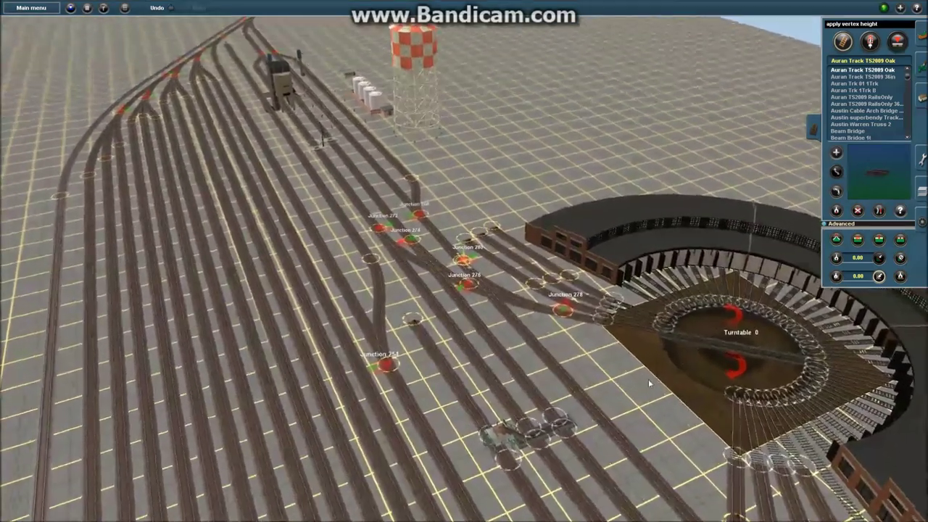
{"action": "right_click_drag", "start_coordinate": [650, 384], "coordinate": [422, 332]}
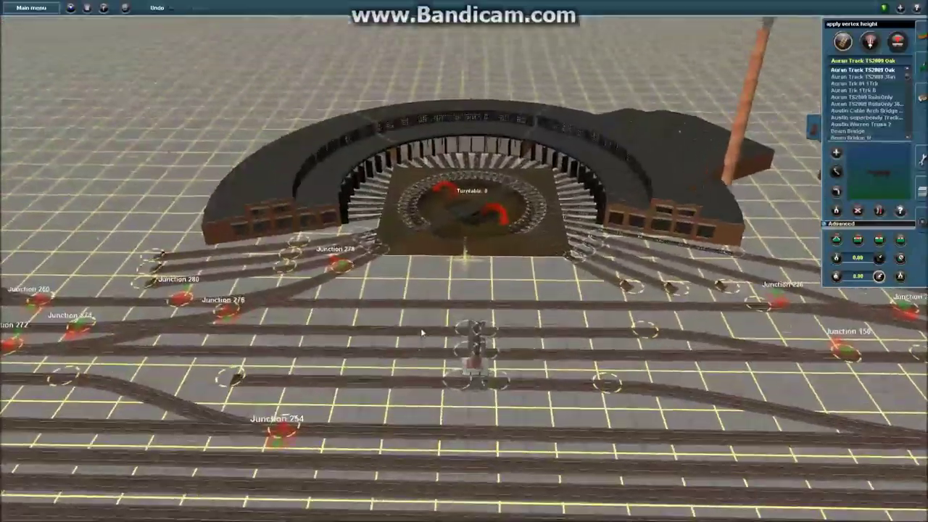
{"action": "scroll", "coordinate": [422, 332], "scroll_direction": "up", "scroll_amount": 4}
{"action": "key", "text": "Right"}
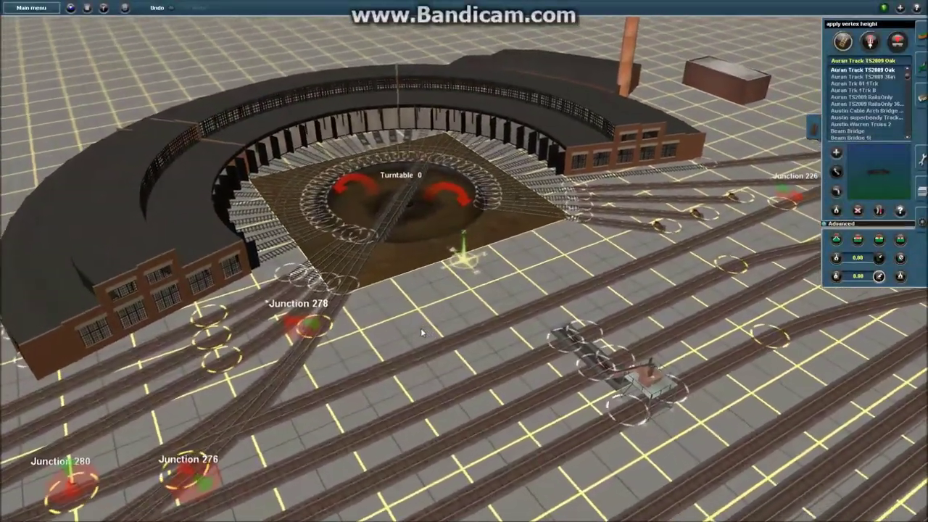
{"action": "key", "text": "Down"}
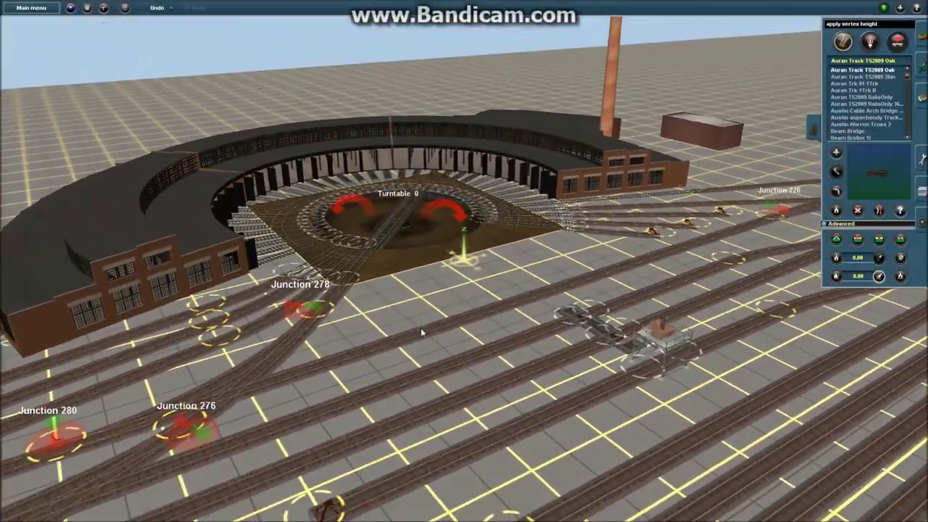
{"action": "key", "text": "Right"}
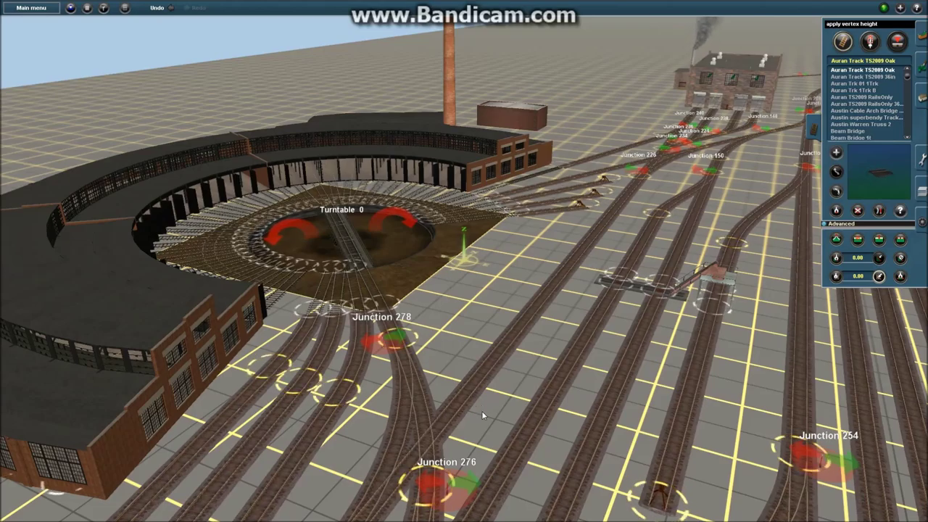
{"action": "scroll", "coordinate": [482, 410], "scroll_direction": "down", "scroll_amount": 4}
{"action": "right_click_drag", "start_coordinate": [483, 415], "coordinate": [541, 356]}
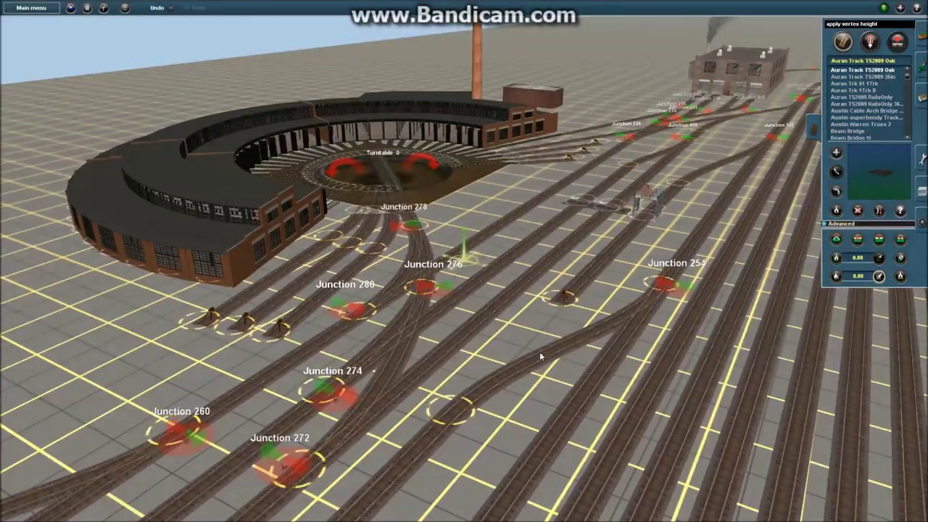
{"action": "right_click_drag", "start_coordinate": [540, 356], "coordinate": [146, 374]}
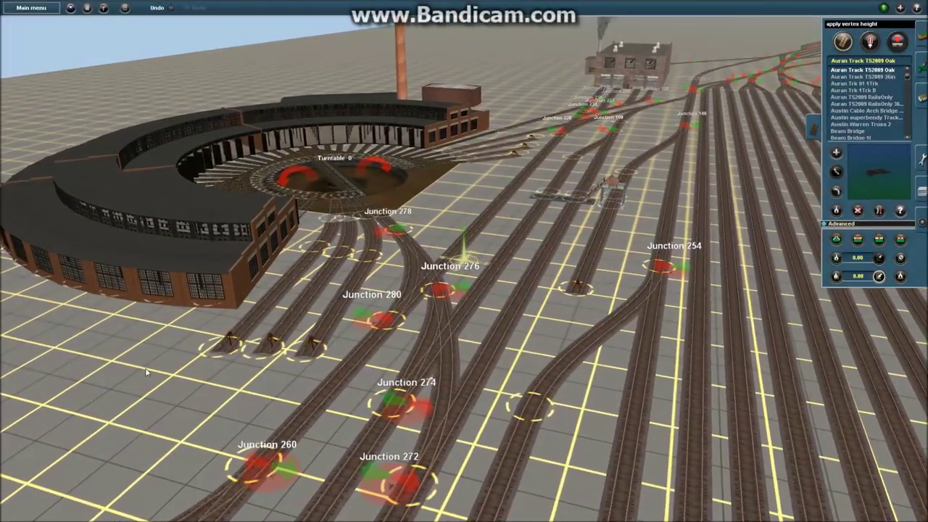
Step: Survey the whole first yard from the water tower and servicing facilities, past the open ground, to the brick shop end ladder
{"action": "scroll", "coordinate": [146, 357], "scroll_direction": "down", "scroll_amount": 10}
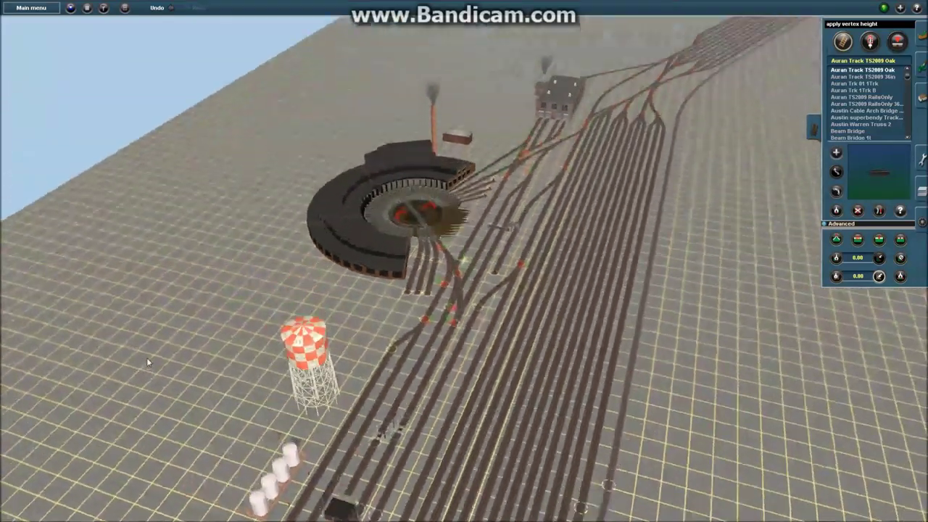
{"action": "scroll", "coordinate": [146, 357], "scroll_direction": "up", "scroll_amount": 5}
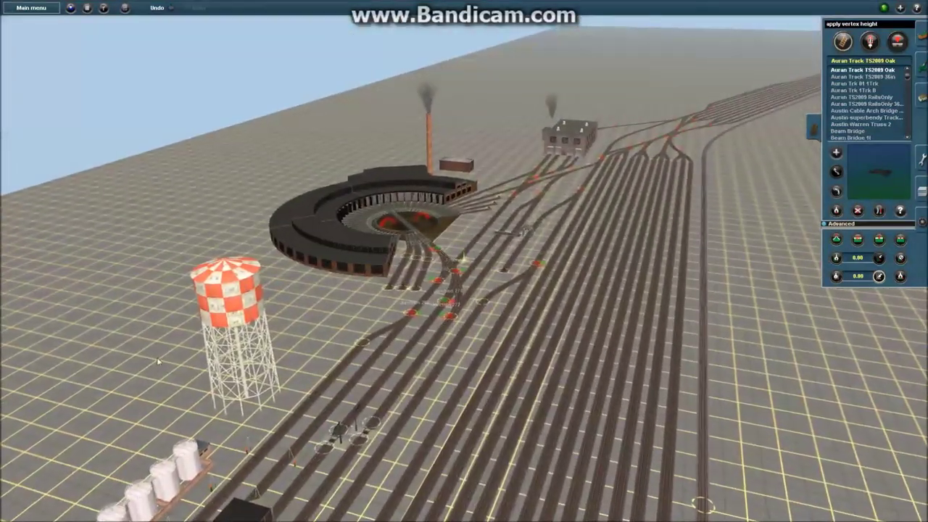
{"action": "right_click", "coordinate": [396, 407]}
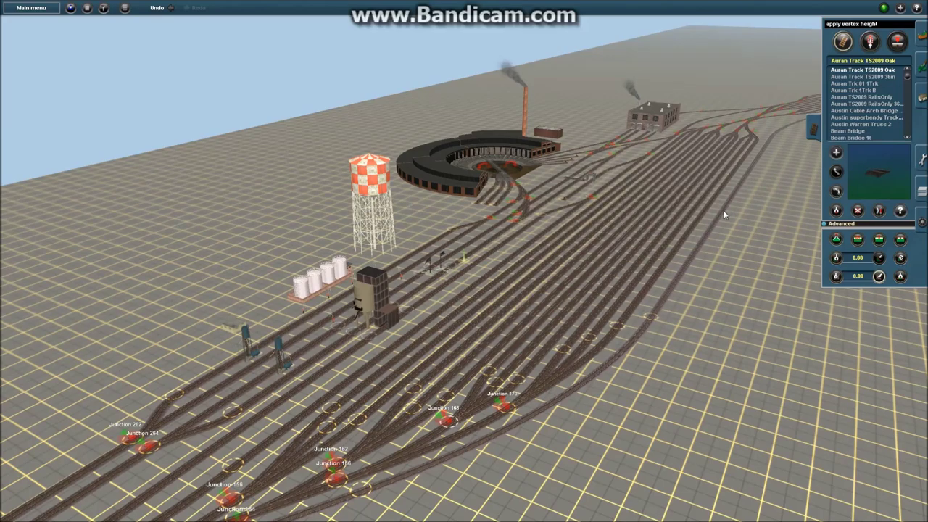
{"action": "right_click", "coordinate": [782, 251]}
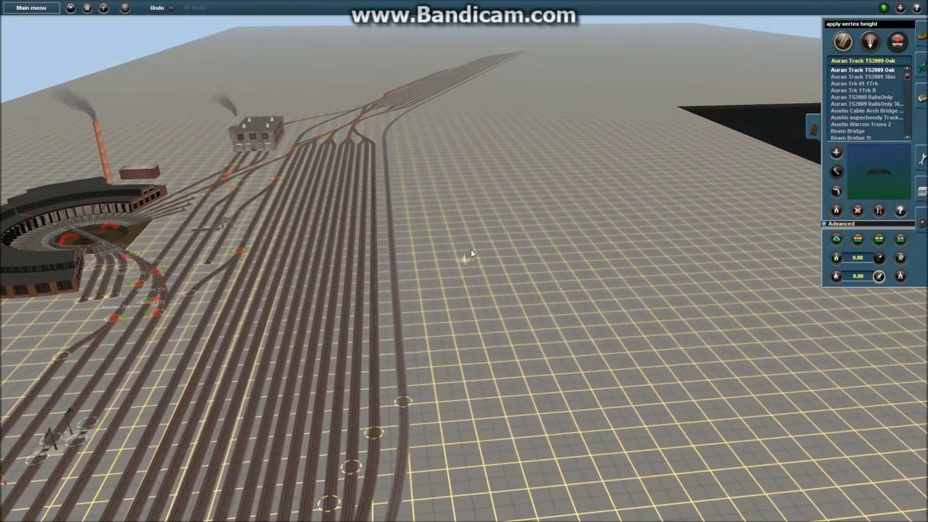
{"action": "right_click", "coordinate": [236, 357]}
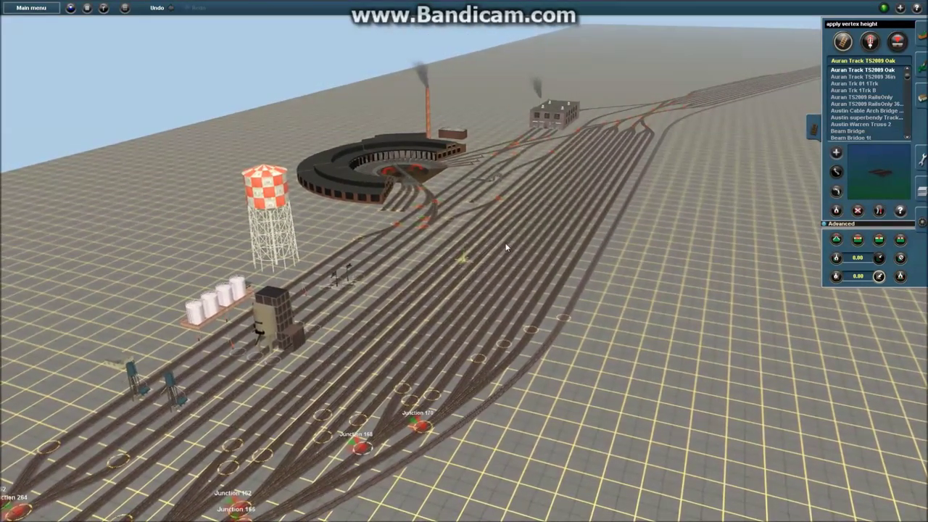
{"action": "right_click_drag", "start_coordinate": [517, 239], "coordinate": [541, 348]}
{"action": "key", "text": "Left"}
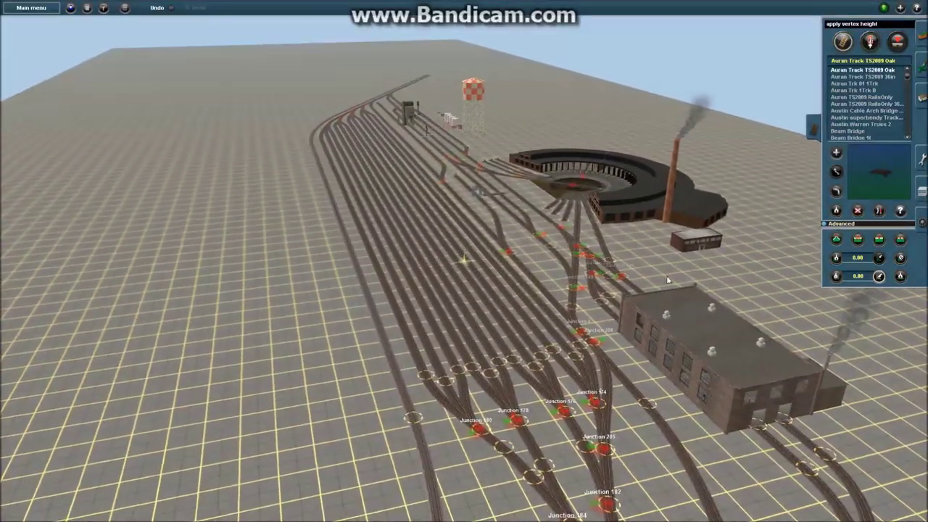